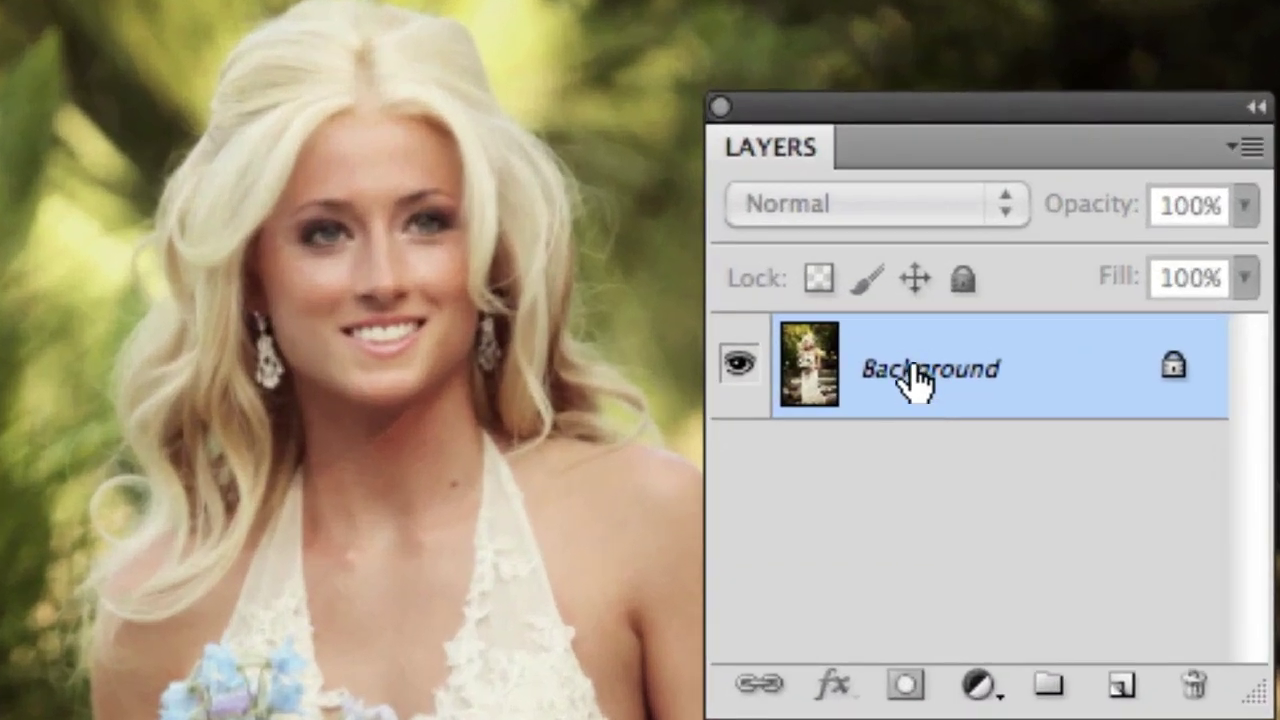
# Convert the locked Background layer into an editable Layer 0
pyautogui.doubleClick(916, 372)
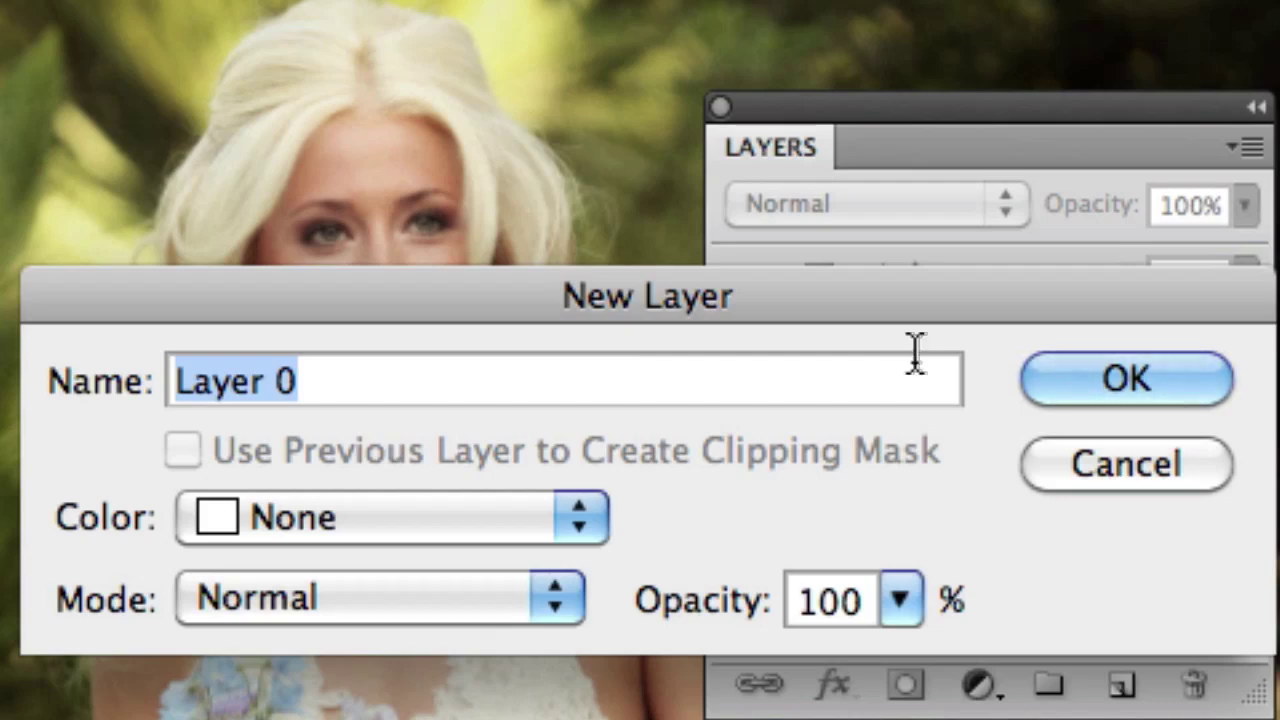
pyautogui.press('Escape')
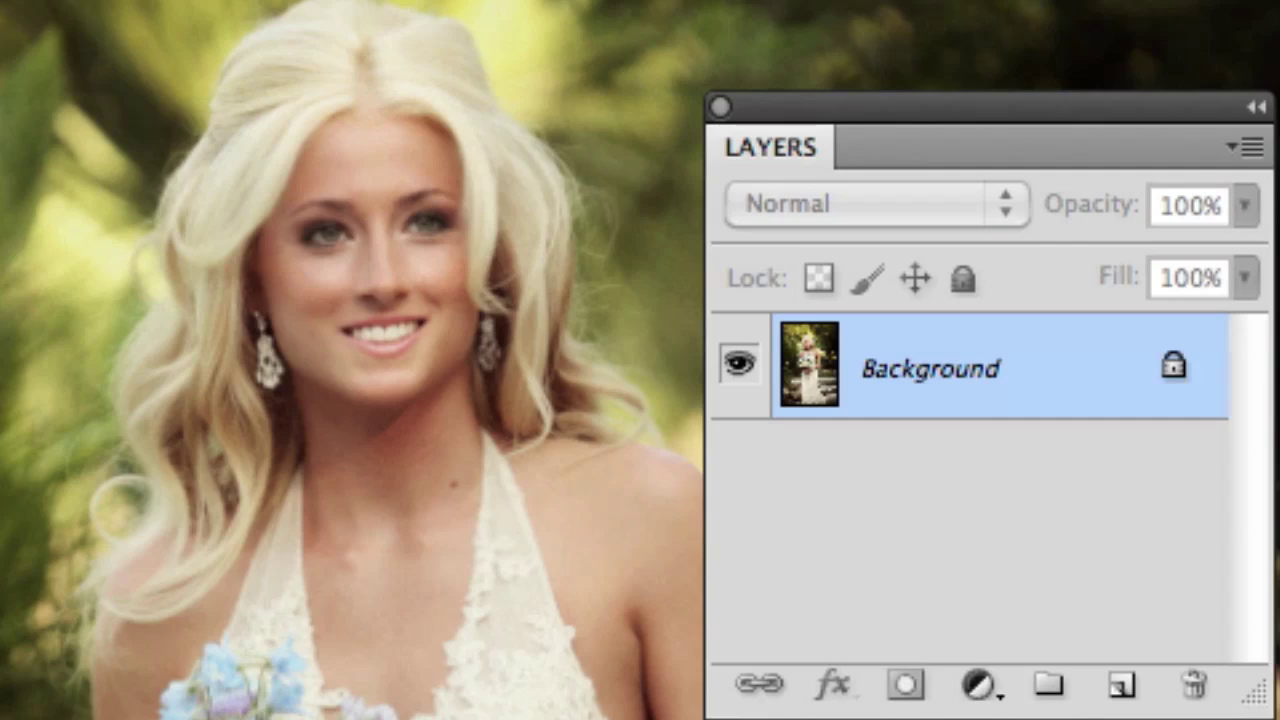
pyautogui.keyDown('alt'); pyautogui.doubleClick(915, 380); pyautogui.keyUp('alt')
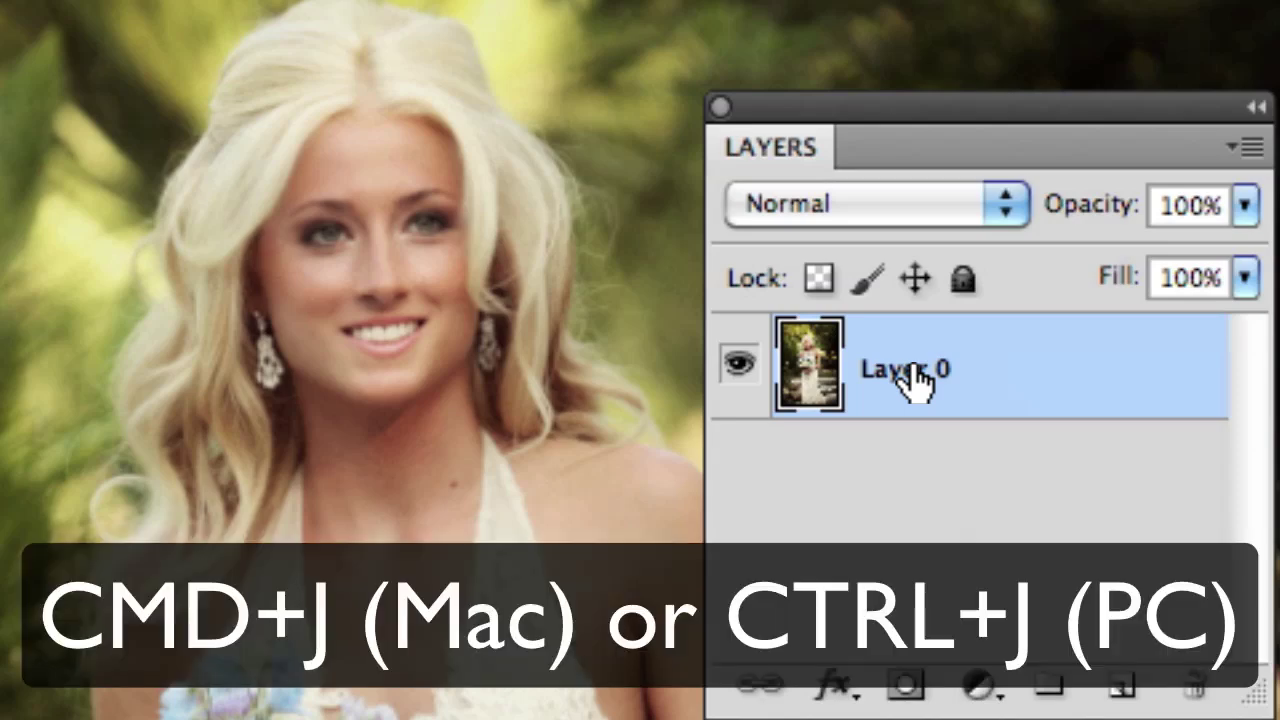
# Duplicate Layer 0 with Cmd+J and check the blend mode list, keeping Normal
pyautogui.hotkey('ctrl', 'j')
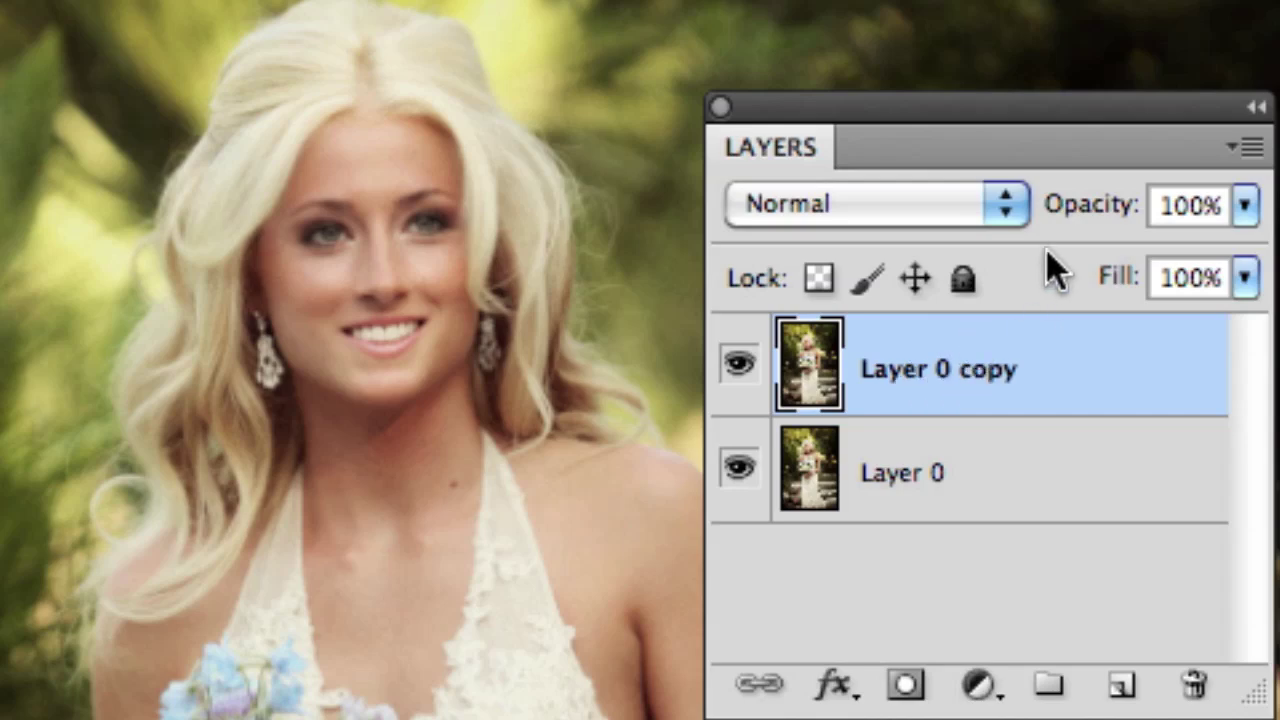
pyautogui.click(1005, 206)
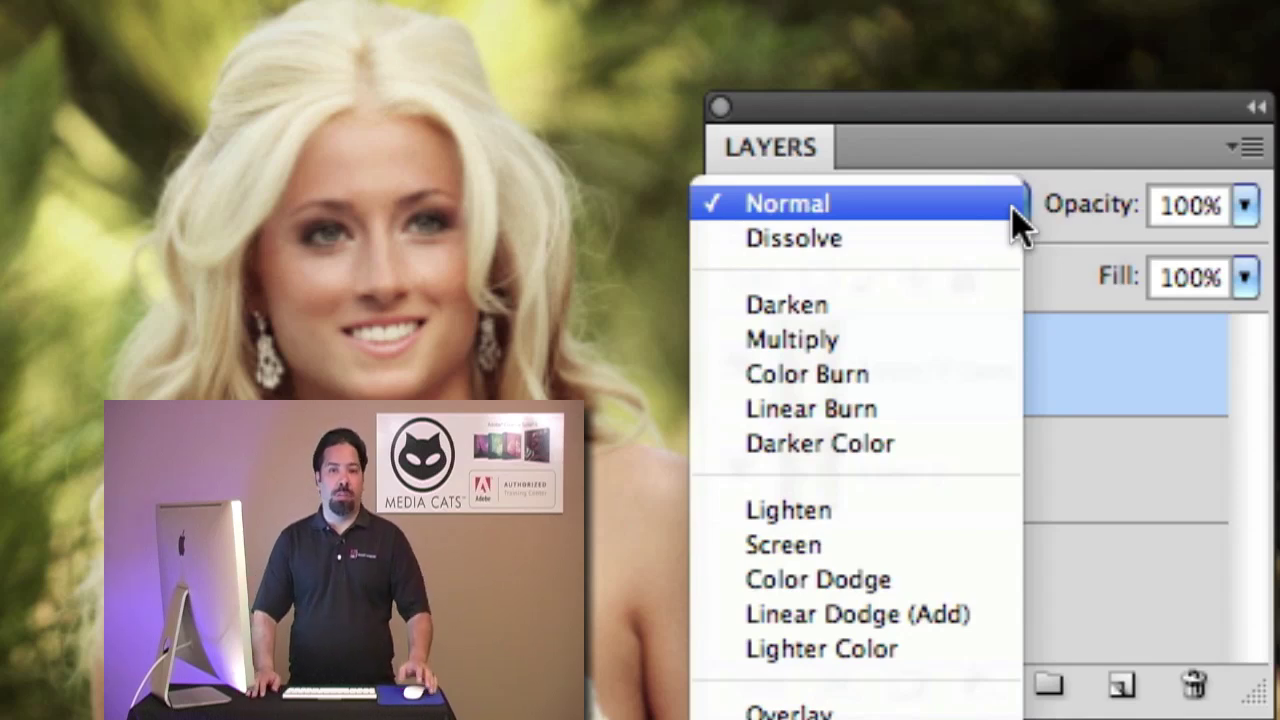
pyautogui.click(1148, 340)
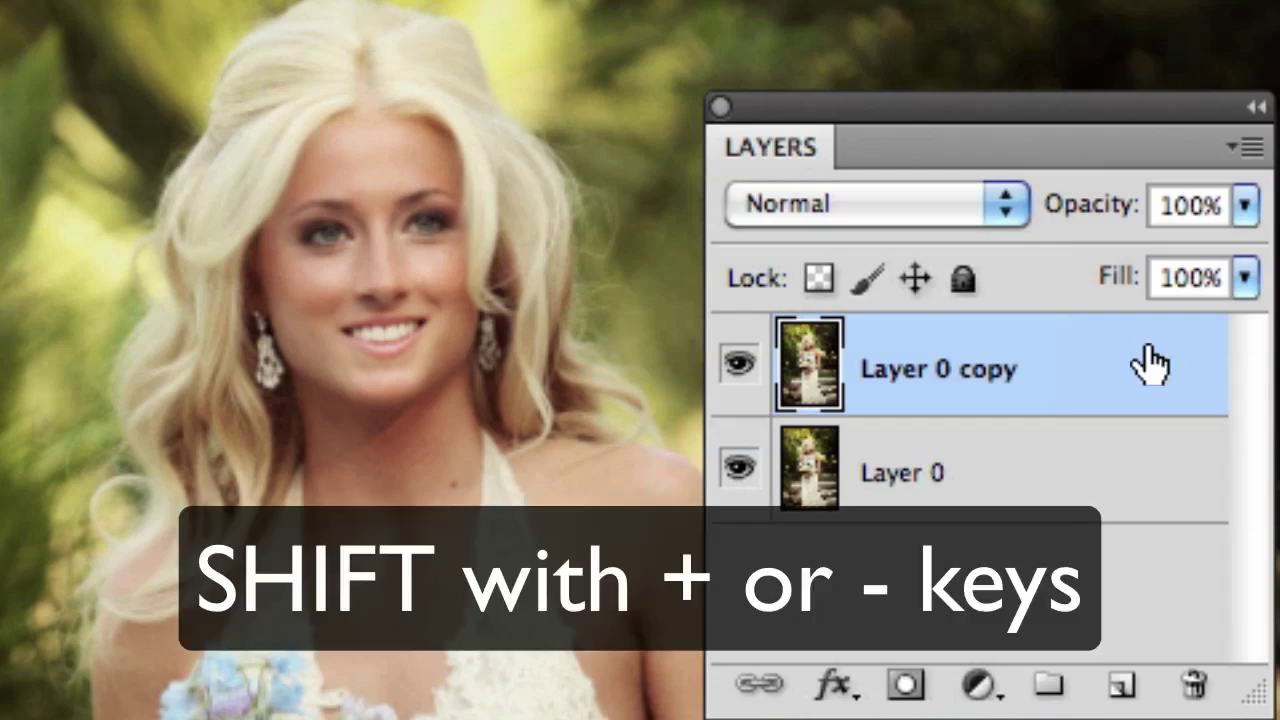
pyautogui.hotkey('shift', '+')
pyautogui.hotkey('shift', '+')
pyautogui.hotkey('shift', '+')
pyautogui.hotkey('shift', '+')
pyautogui.hotkey('shift', '+')
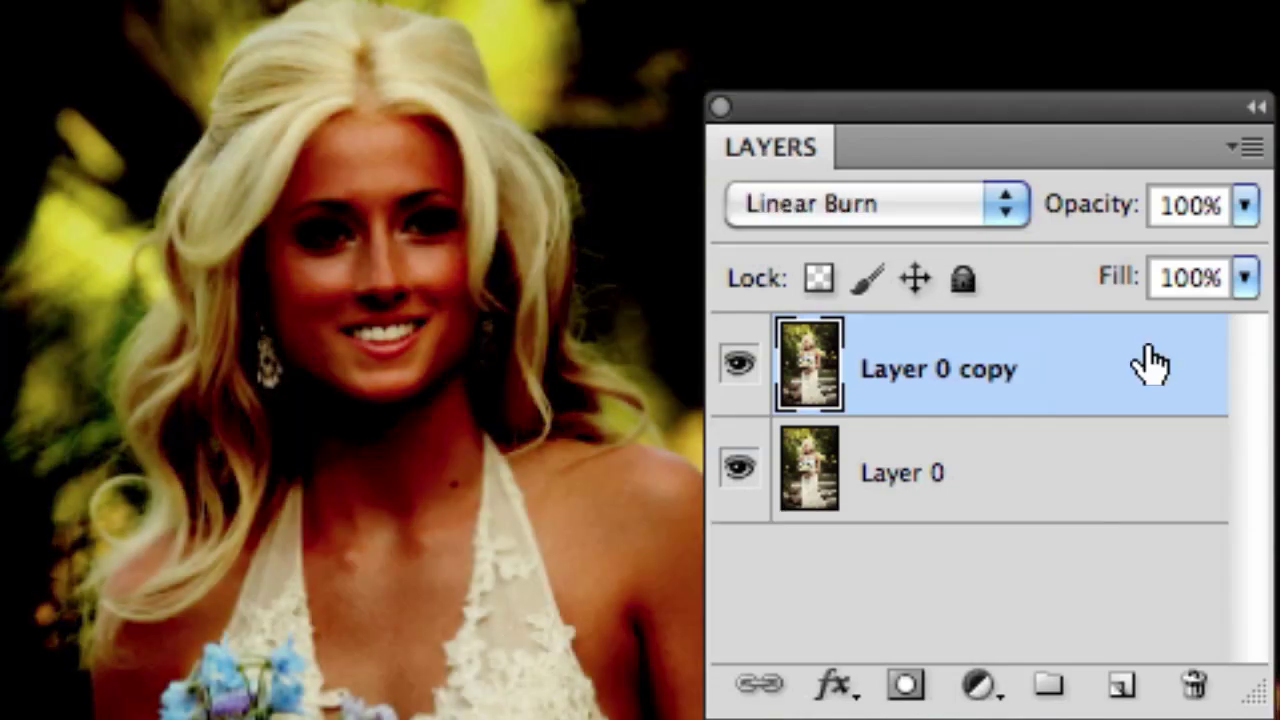
pyautogui.hotkey('shift', '+')
pyautogui.hotkey('shift', '+')
pyautogui.hotkey('shift', '+')
pyautogui.hotkey('shift', '+')
pyautogui.hotkey('shift', '+')
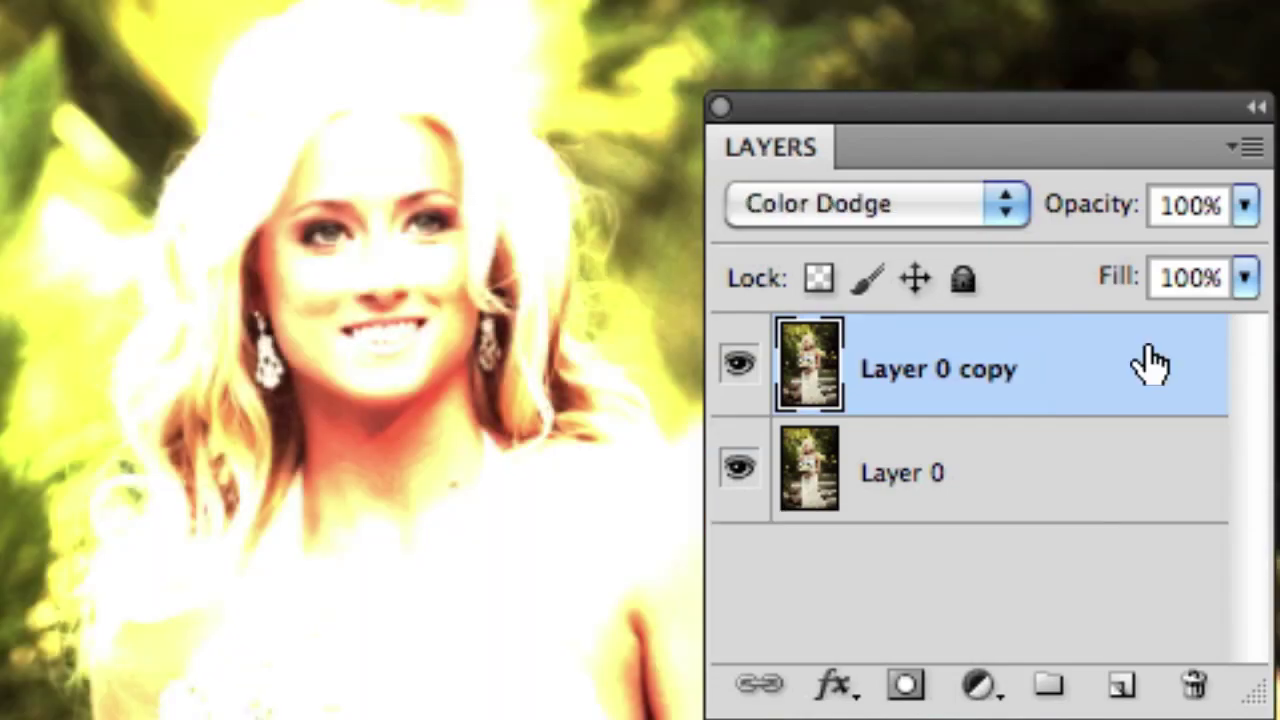
pyautogui.hotkey('shift', '-')
pyautogui.hotkey('shift', '-')
pyautogui.hotkey('shift', '-')
pyautogui.hotkey('shift', '-')
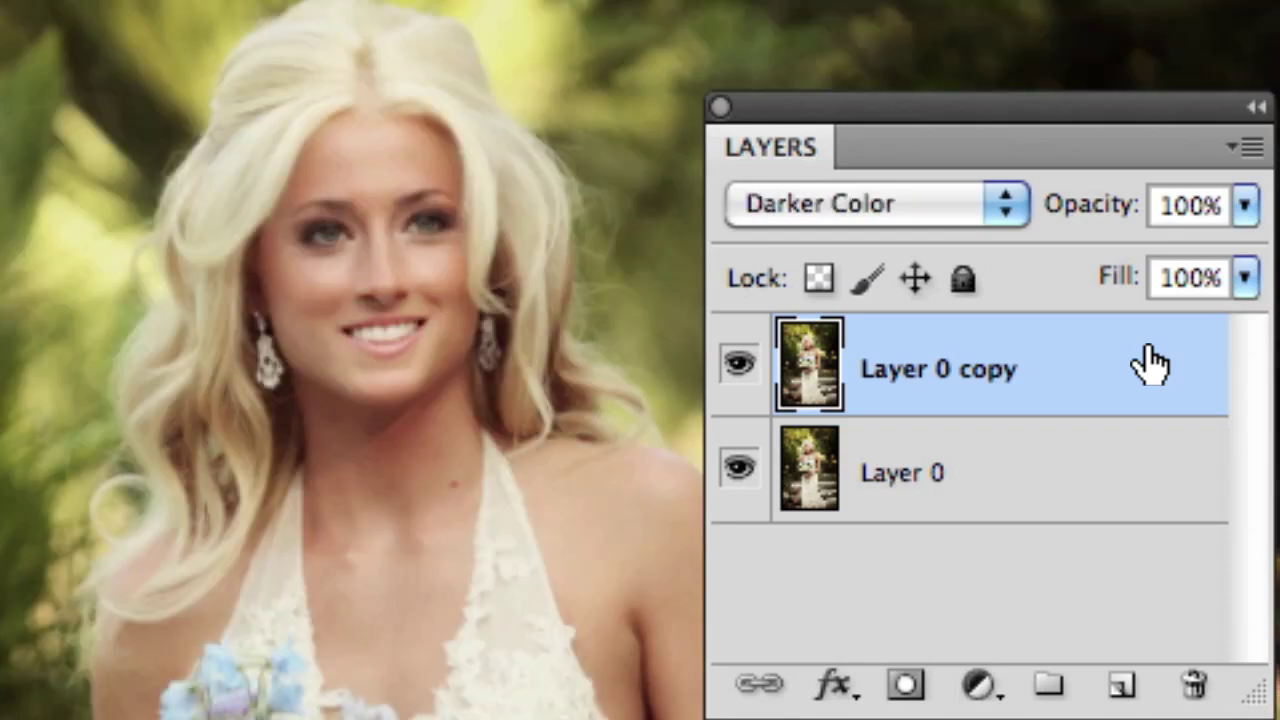
pyautogui.hotkey('alt', 'shift', 'n')
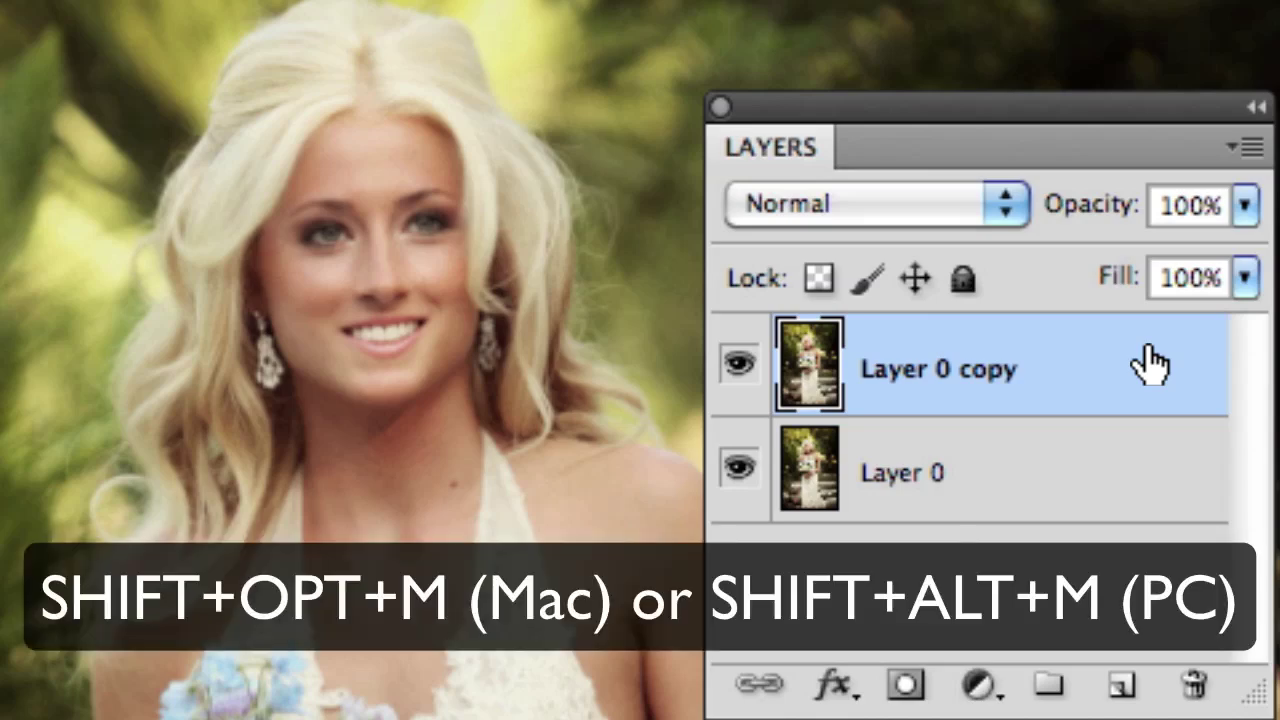
pyautogui.hotkey('alt', 'shift', 'm')
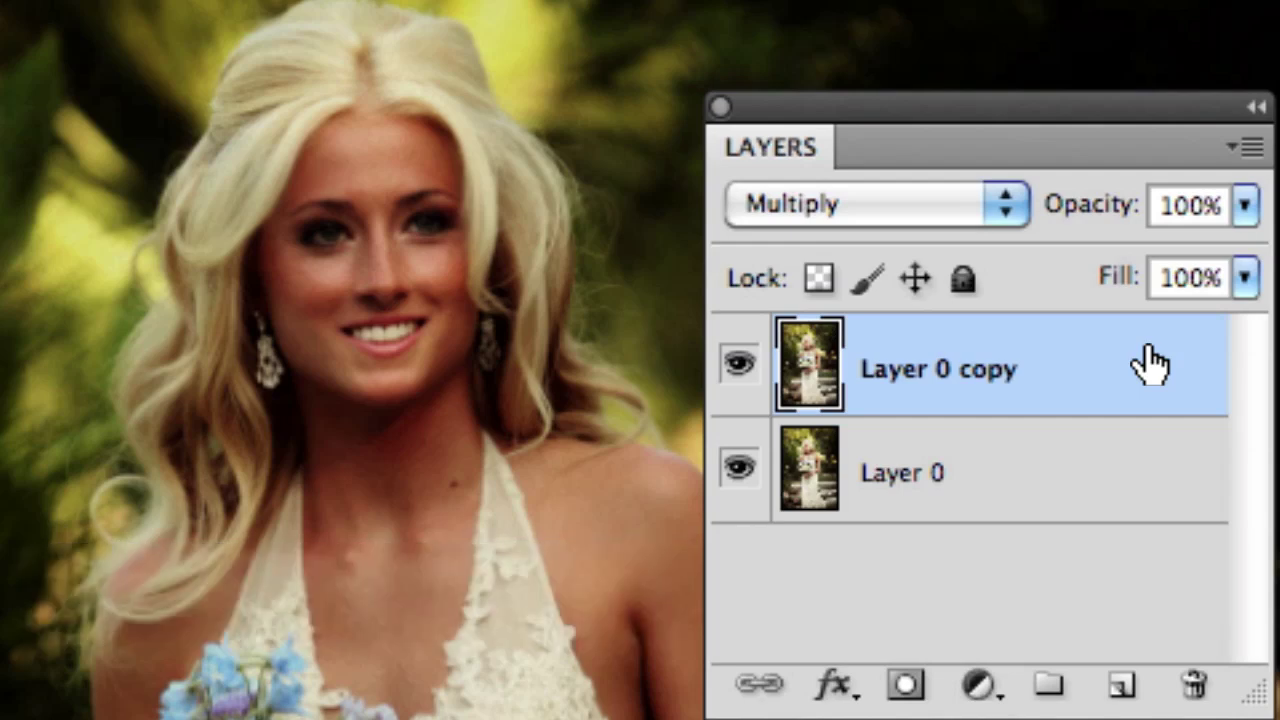
pyautogui.hotkey('alt', 'shift', 's')
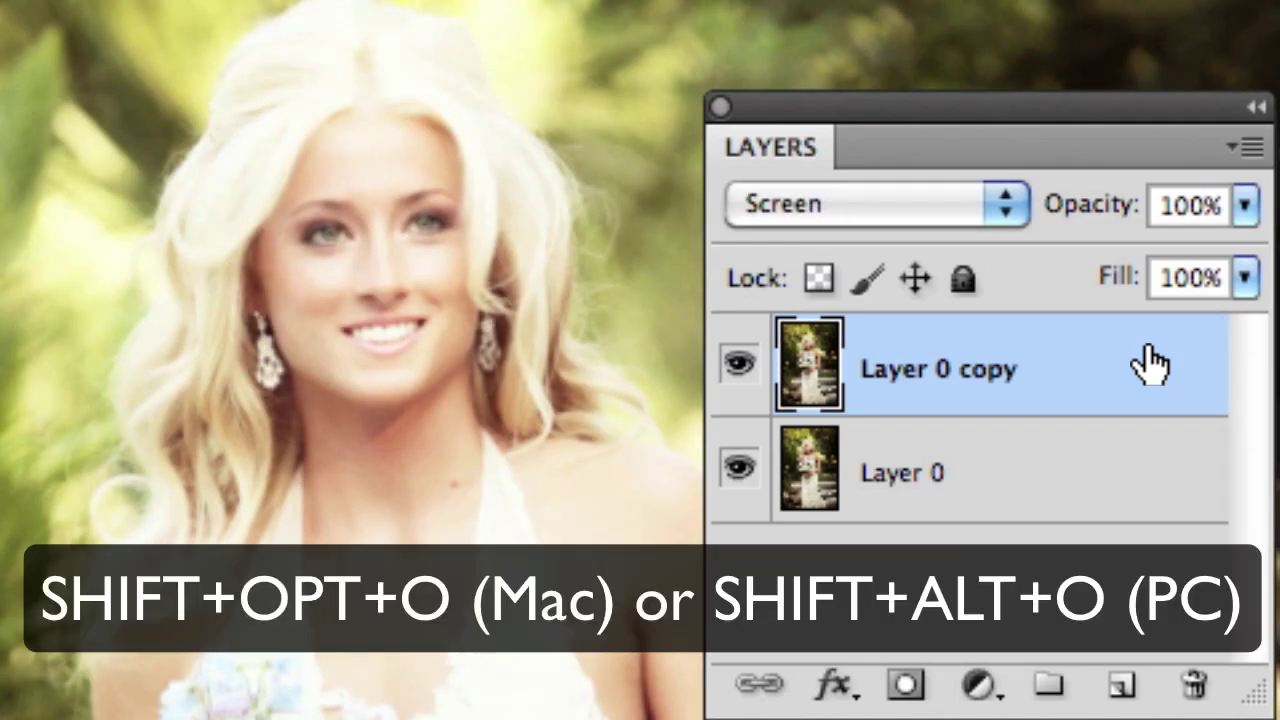
pyautogui.hotkey('alt', 'shift', 'o')
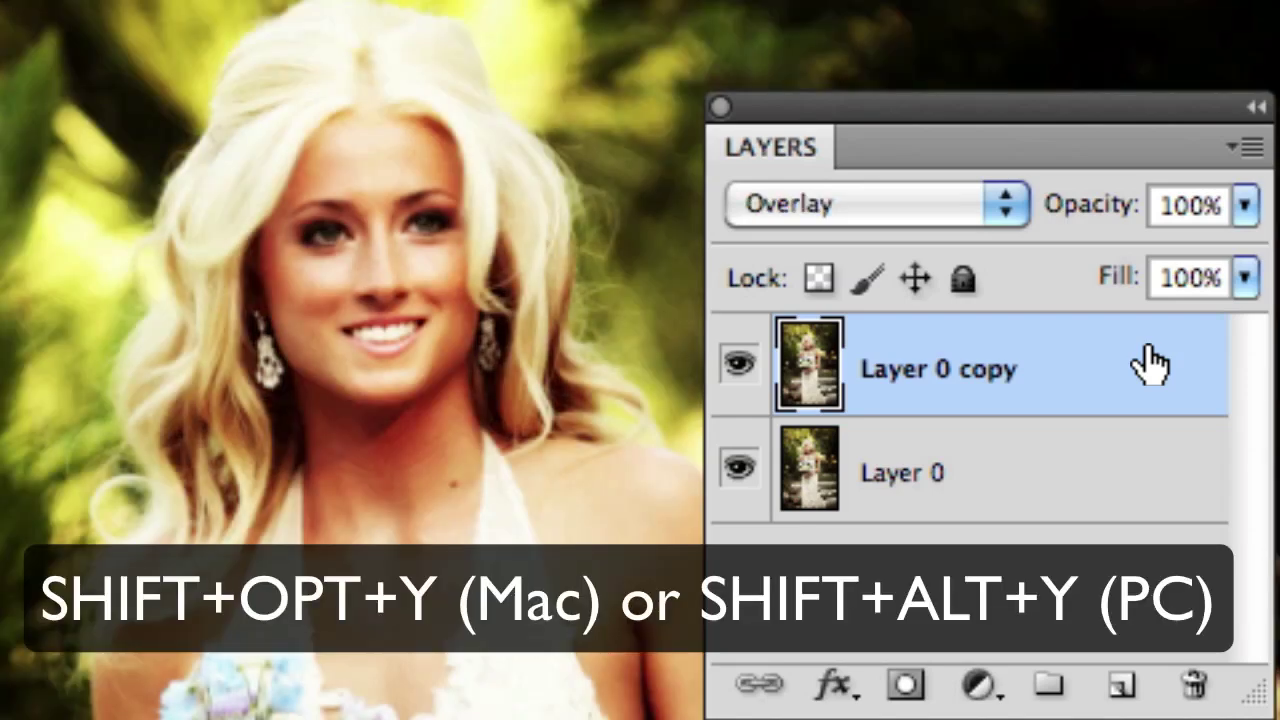
pyautogui.hotkey('alt', 'shift', 'y')
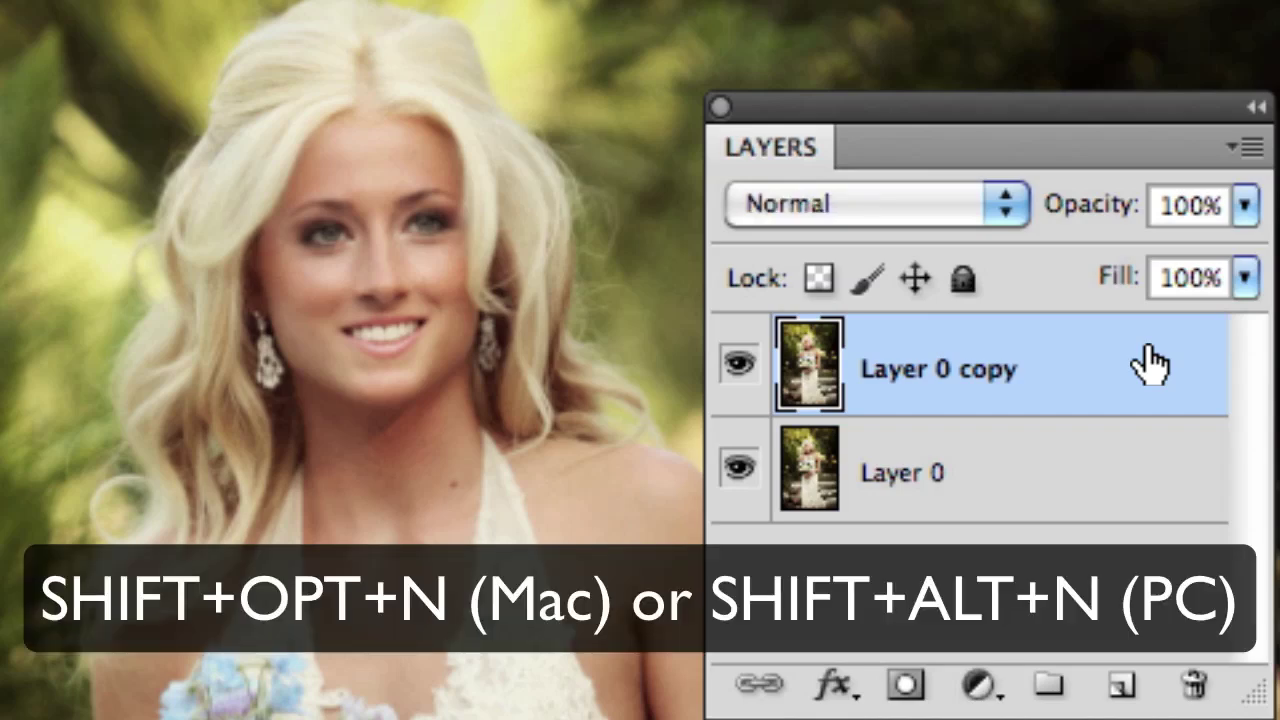
pyautogui.hotkey('alt', 'shift', 'n')
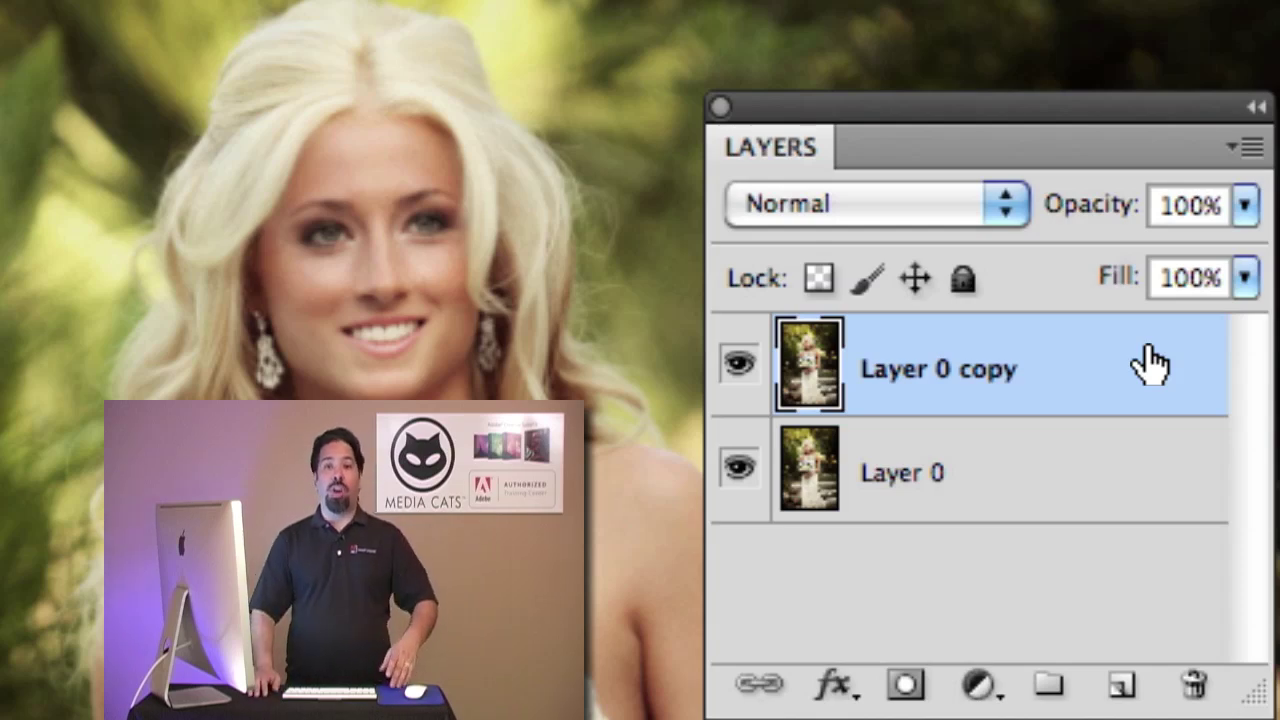
# Change Layer 0 copy's blend mode from Normal through Overlay to Soft Light
pyautogui.click(1004, 205)
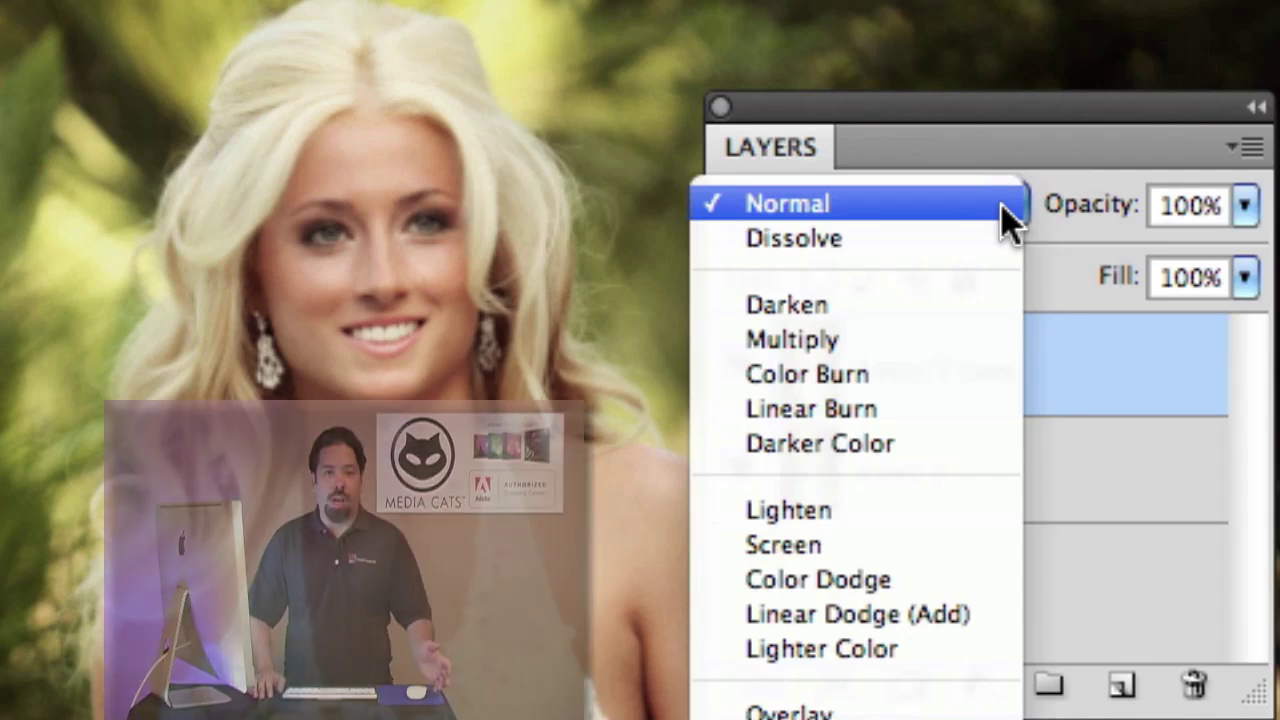
pyautogui.click(1048, 266)
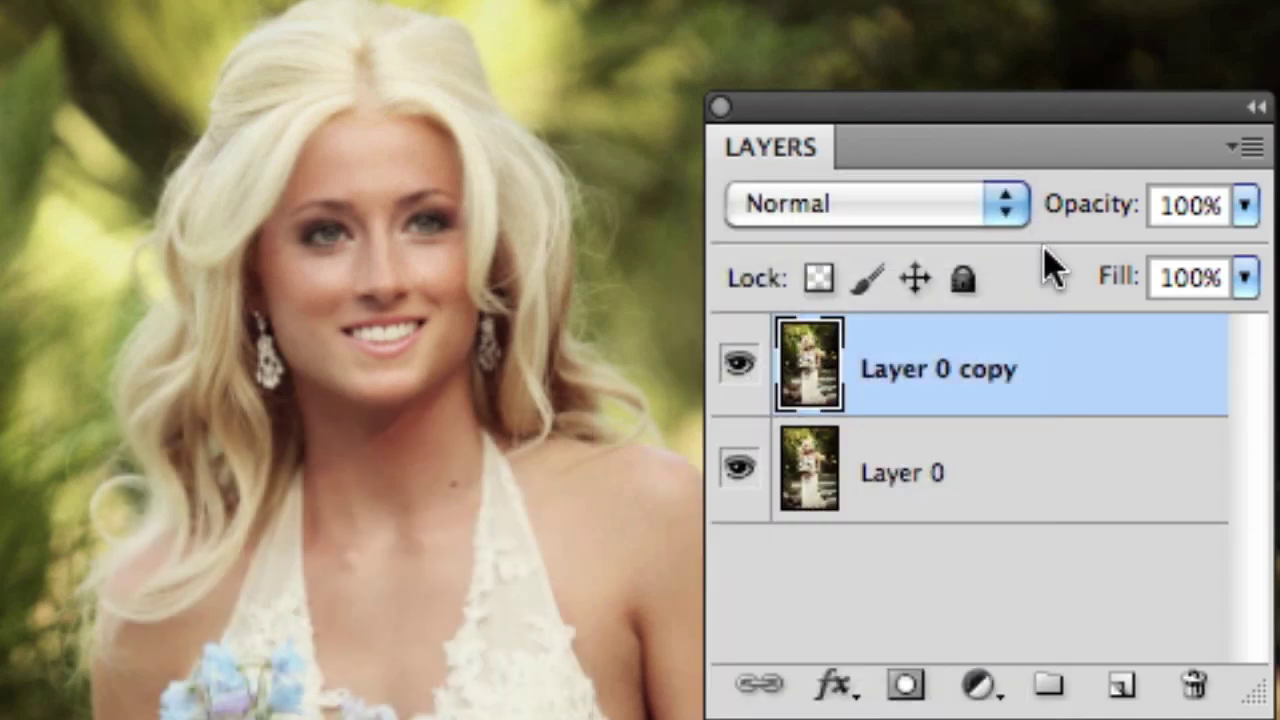
pyautogui.hotkey('shift', 'alt', 'o')
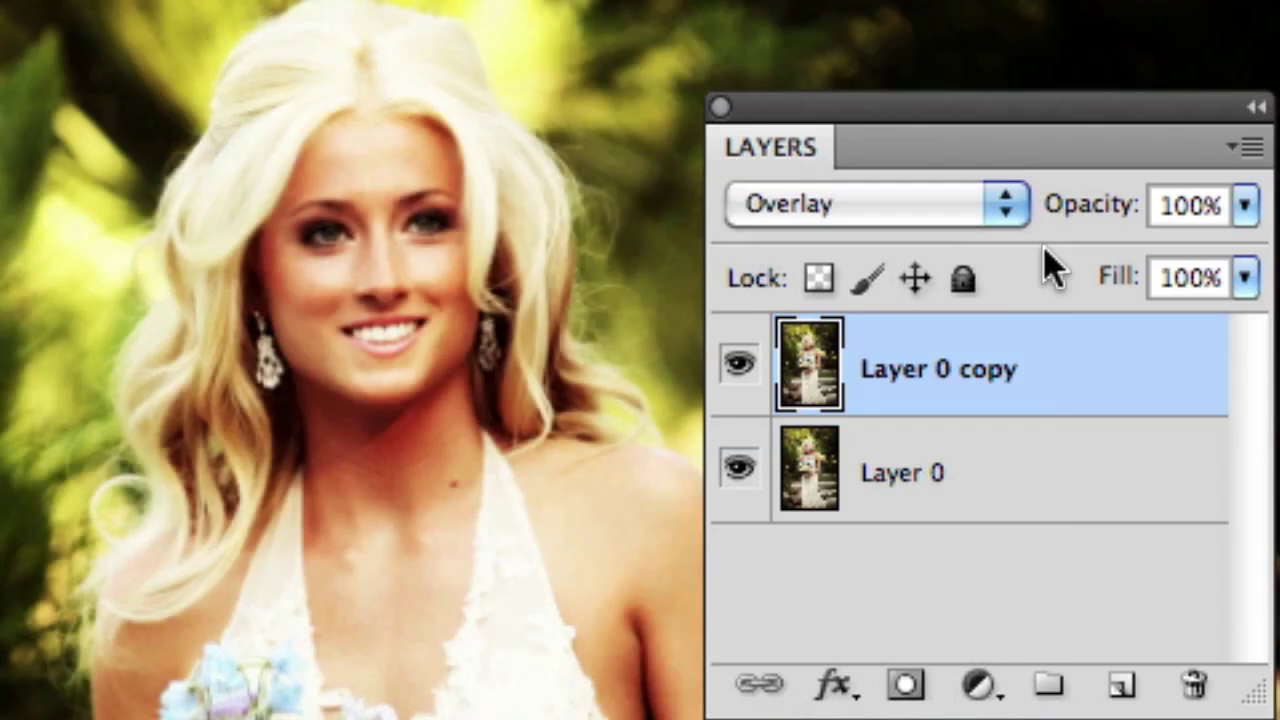
pyautogui.hotkey('shift', 'alt', 'f')
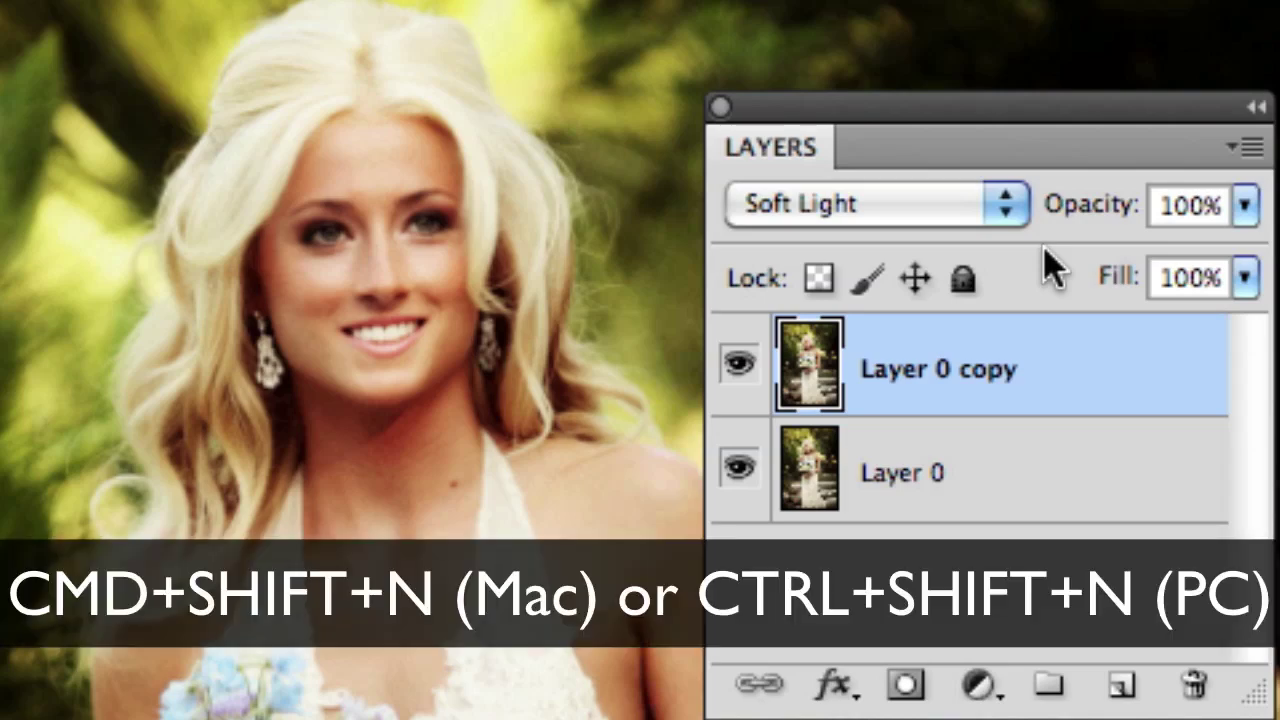
# Create an empty Layer 1 above Layer 0 copy without the New Layer dialog
pyautogui.press('super+shift+n')
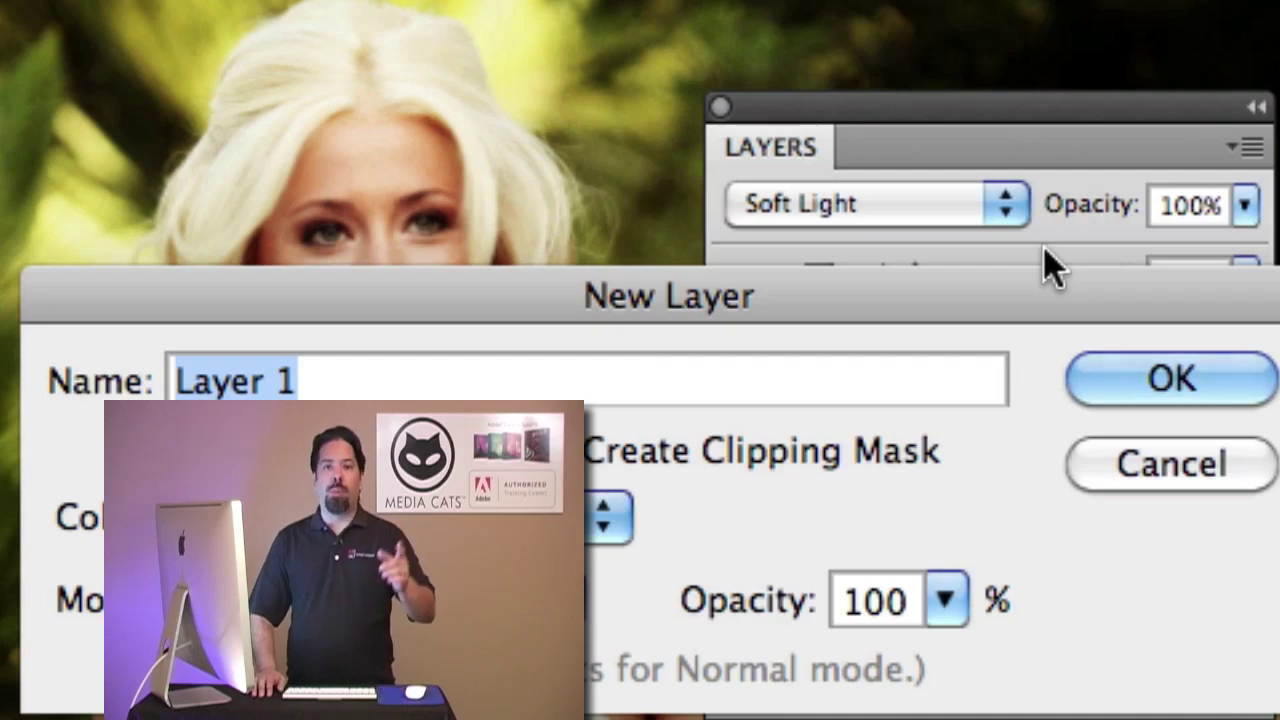
pyautogui.press('Escape')
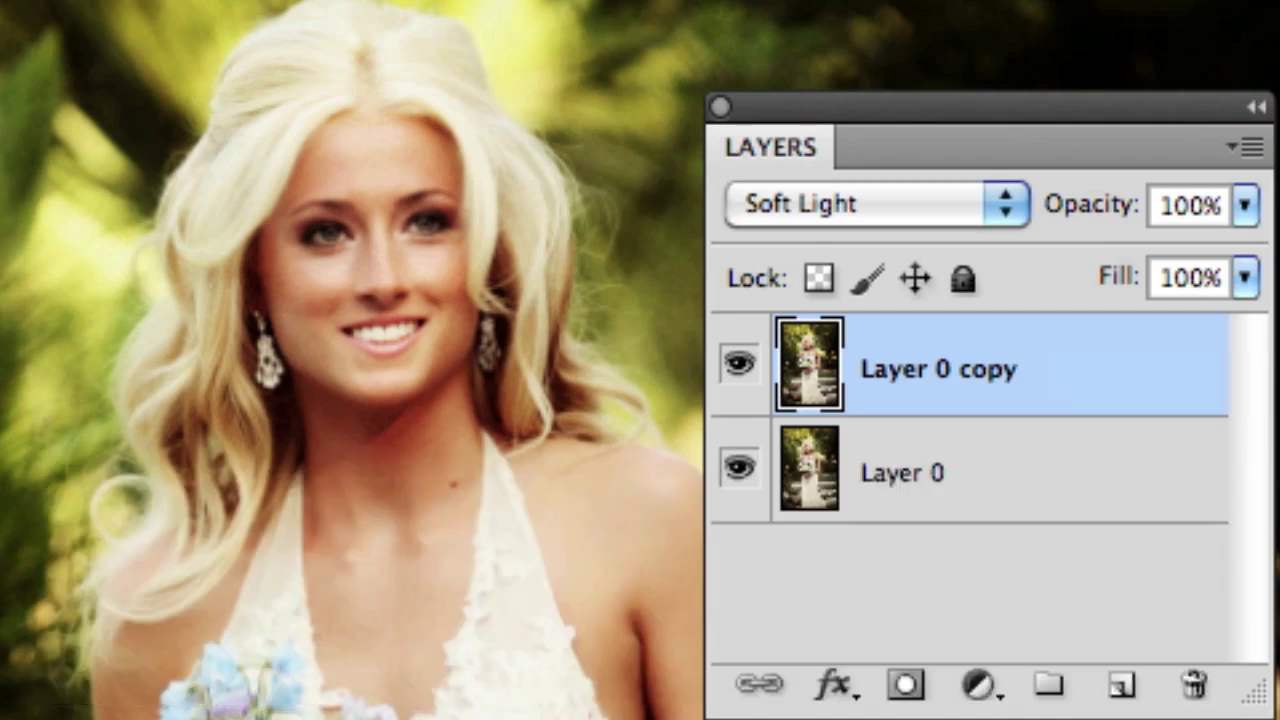
pyautogui.hotkey('ctrl', 'alt', 'shift', 'n')
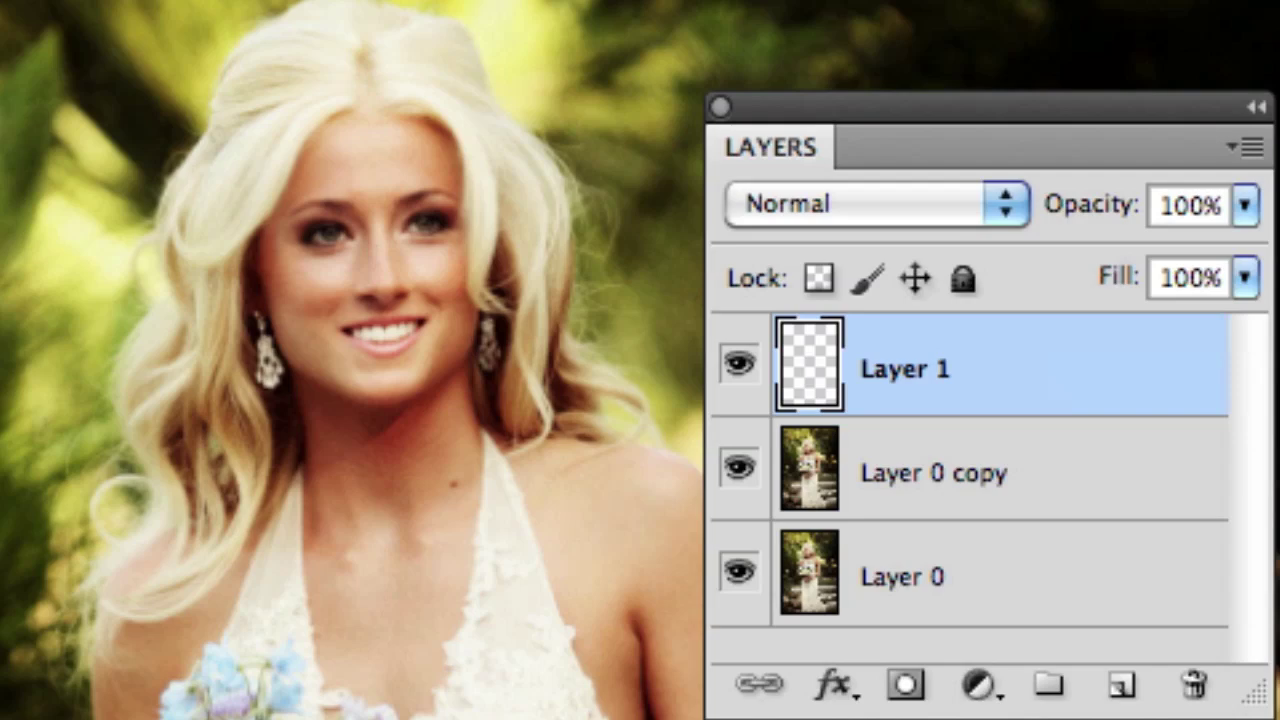
# Fill Layer 1 with solid orange, correcting an accidental white fill
pyautogui.hotkey('alt', 'BackSpace')
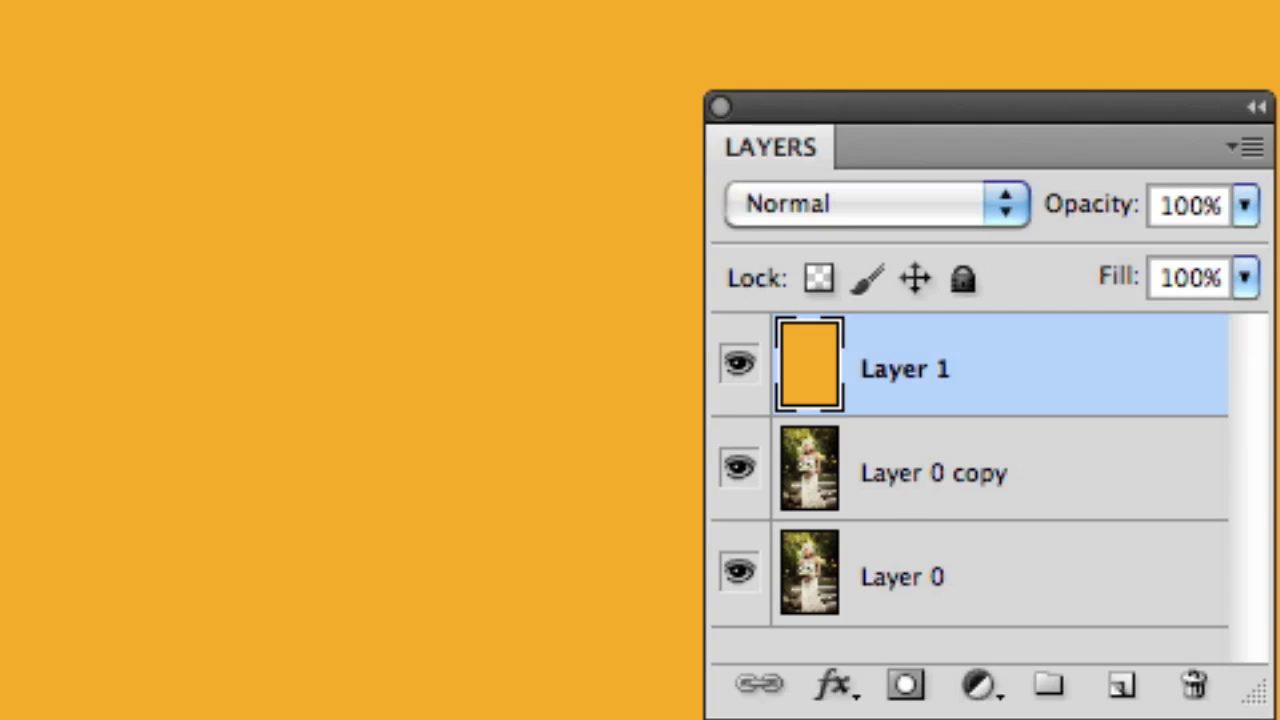
pyautogui.hotkey('ctrl', 'BackSpace')
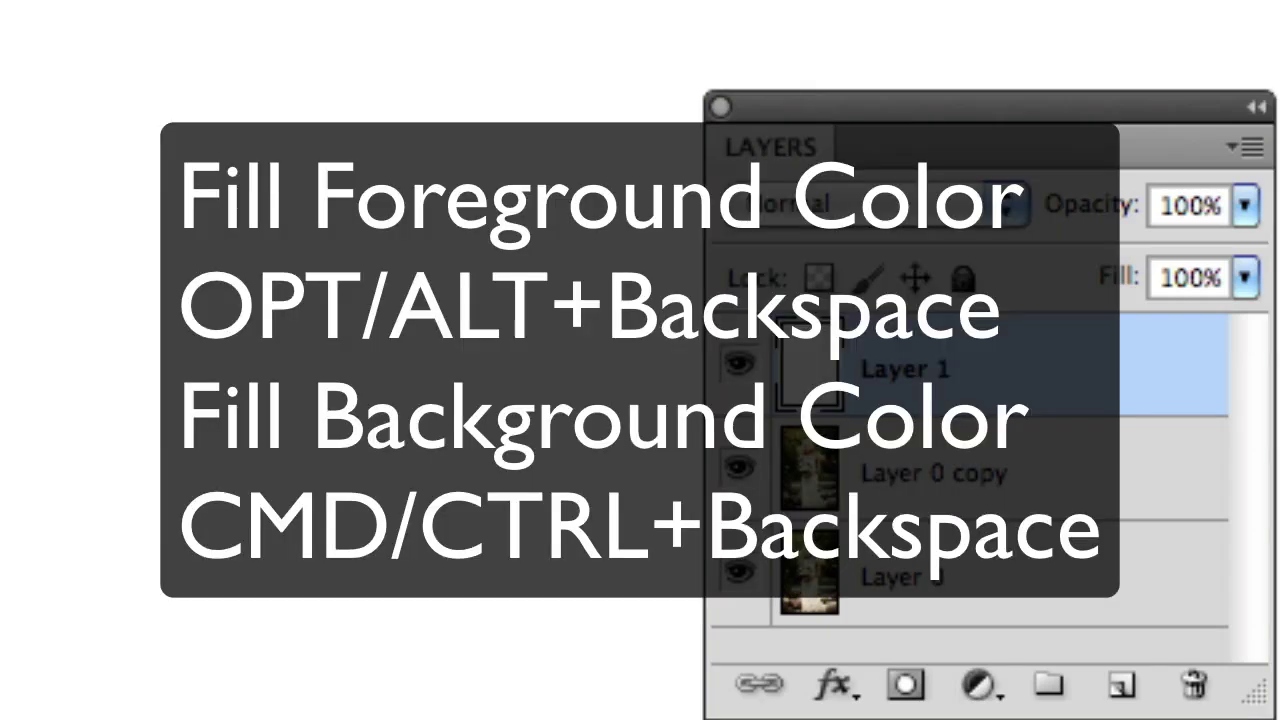
pyautogui.hotkey('alt', 'BackSpace')
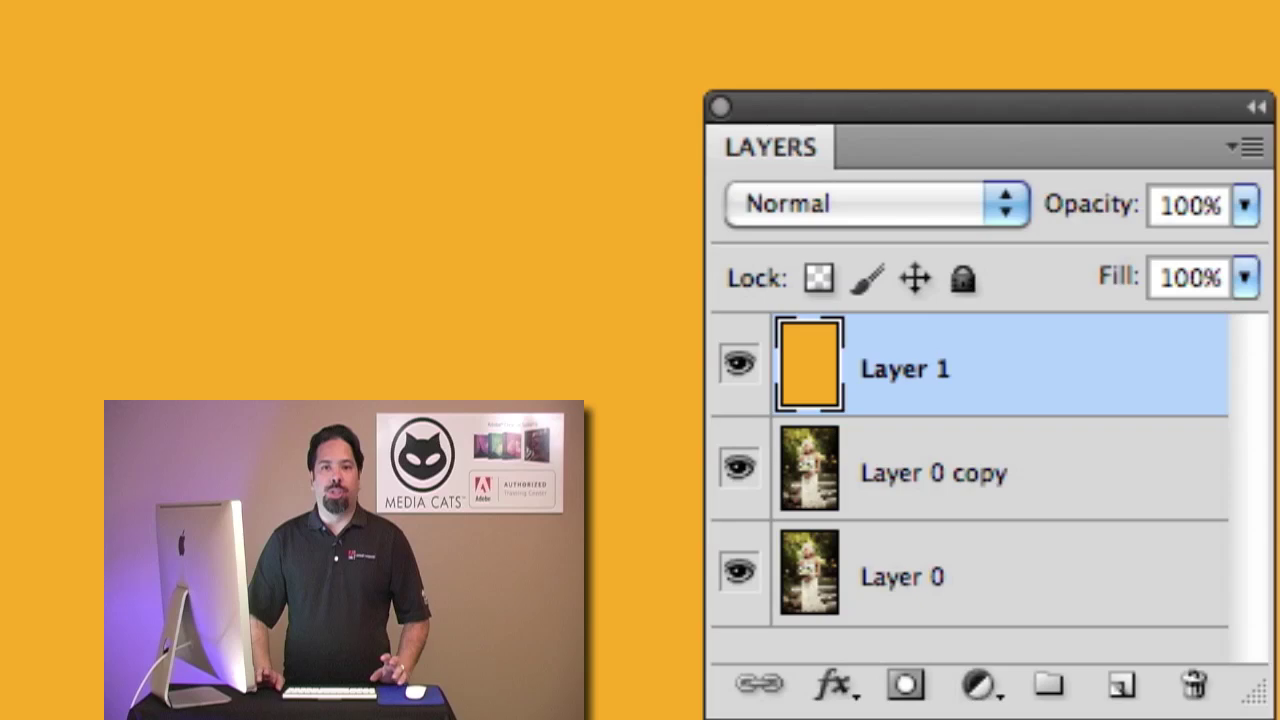
# Try Layer 1 opacities of 10%, 20% and 56%, ending at 100%
pyautogui.press('1')
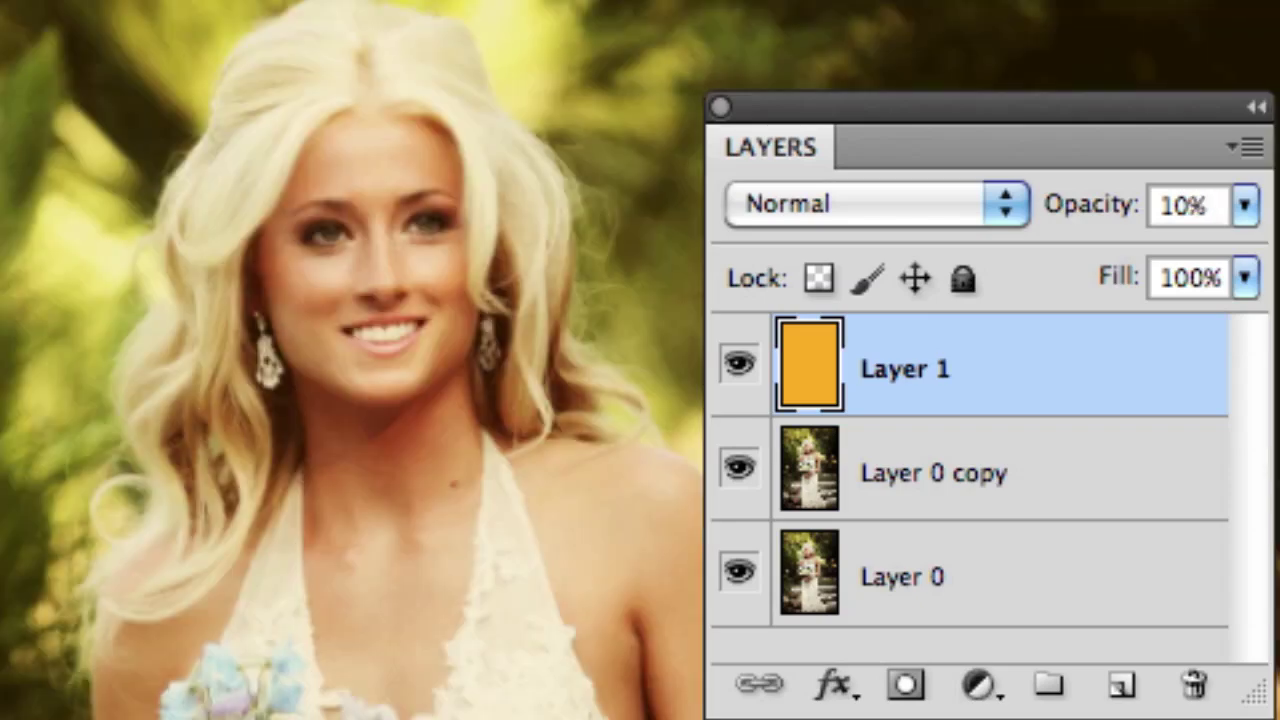
pyautogui.press('2')
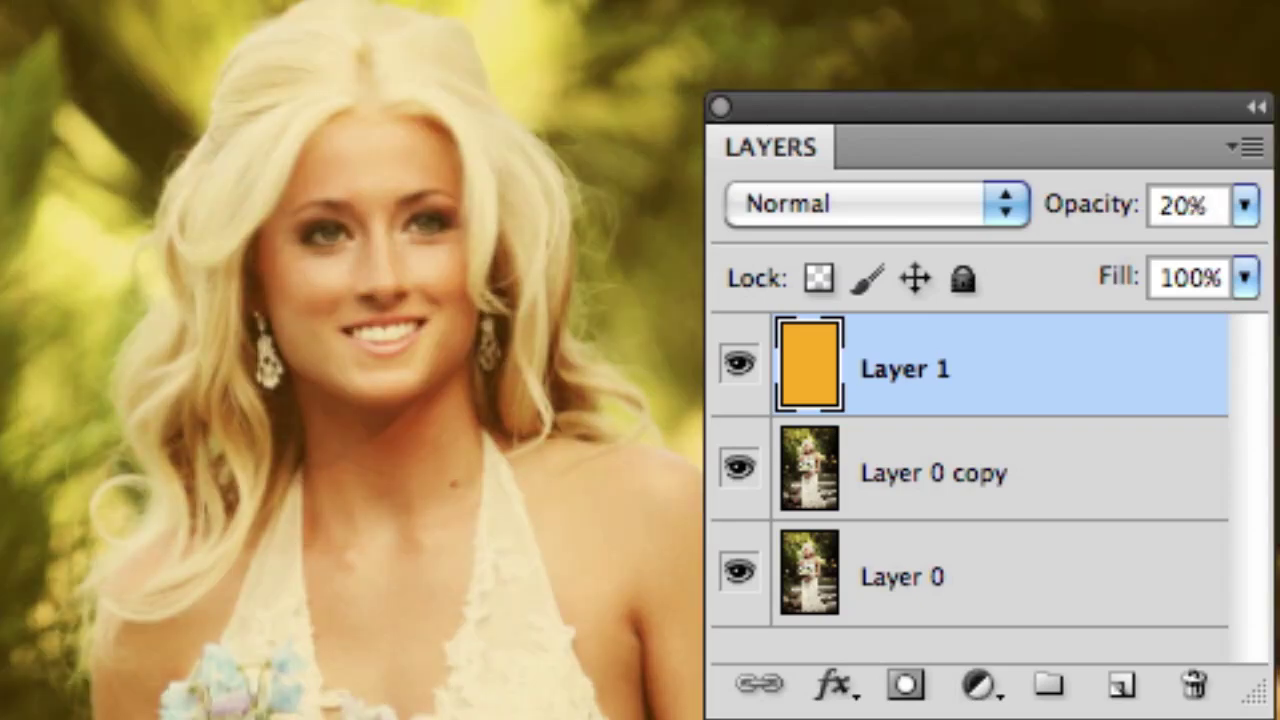
pyautogui.press('5')
pyautogui.press('6')
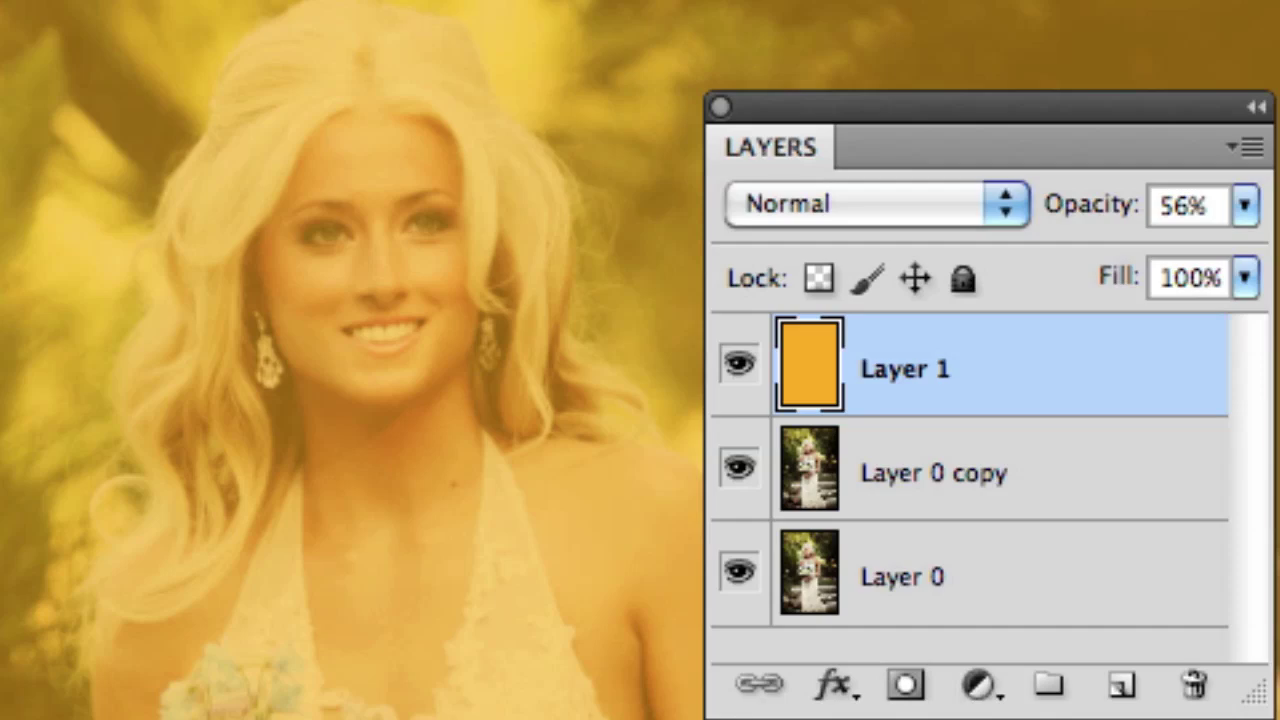
pyautogui.press('0')
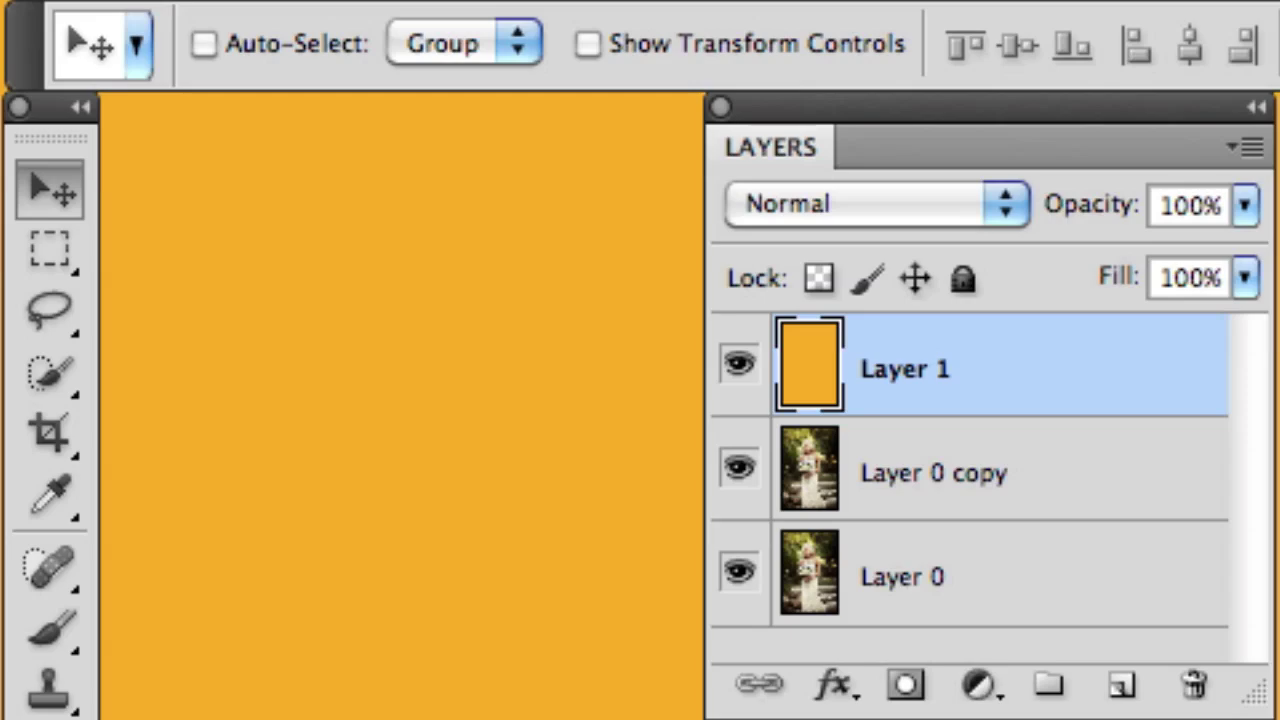
pyautogui.press('1')
pyautogui.press('3')
pyautogui.press('4')
pyautogui.press('6')
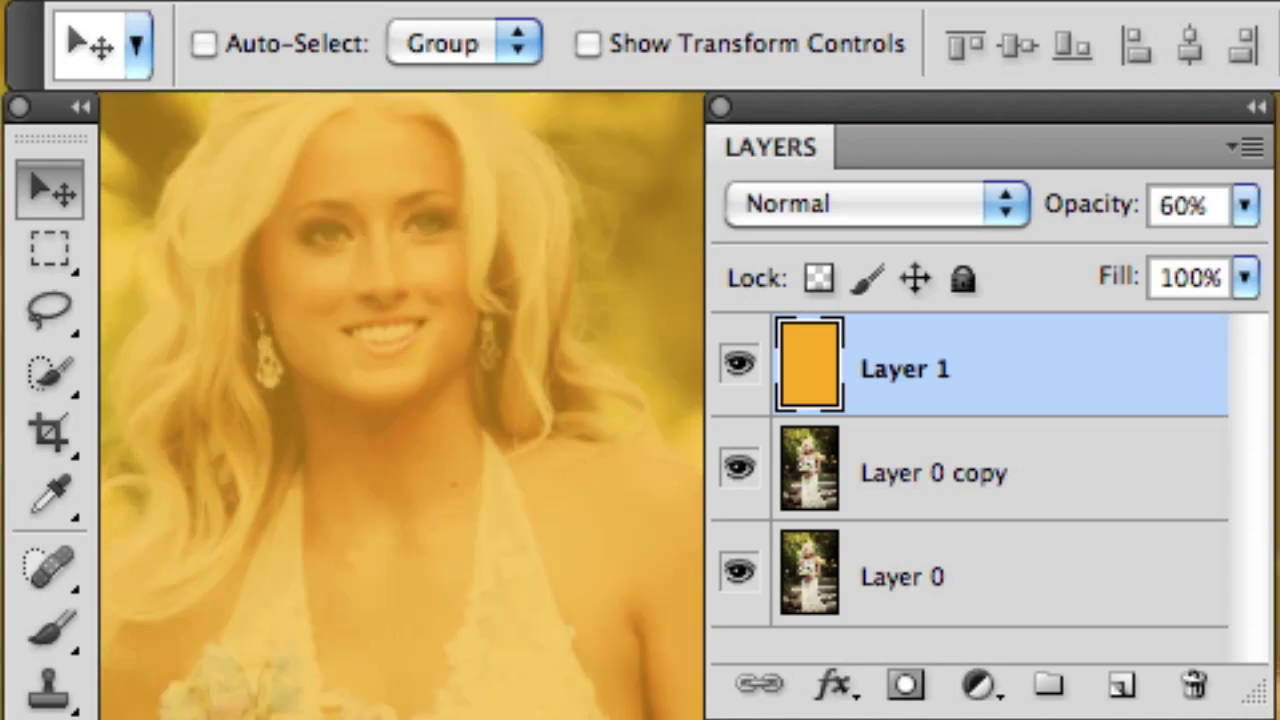
pyautogui.press('0')
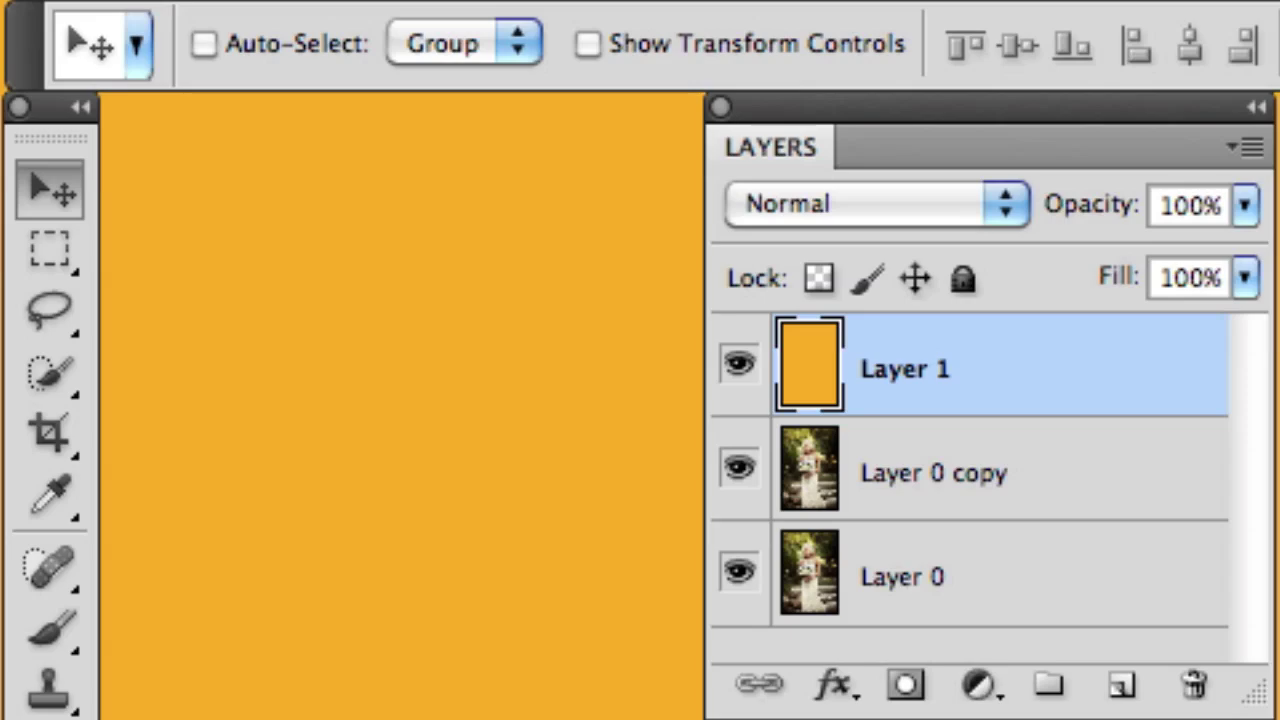
pyautogui.hotkey('shift', '+')
pyautogui.hotkey('shift', '+')
pyautogui.hotkey('shift', '+')
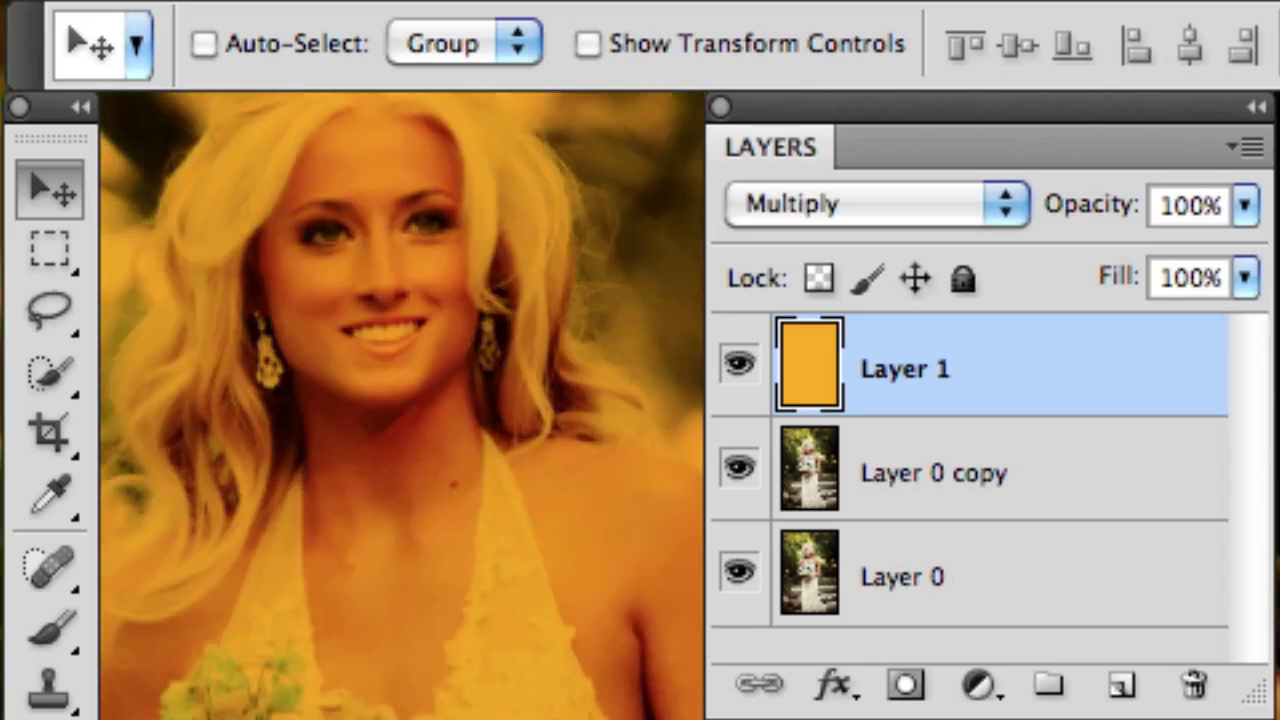
pyautogui.hotkey('shift', '+')
pyautogui.hotkey('shift', '+')
pyautogui.hotkey('shift', '+')
pyautogui.hotkey('shift', '+')
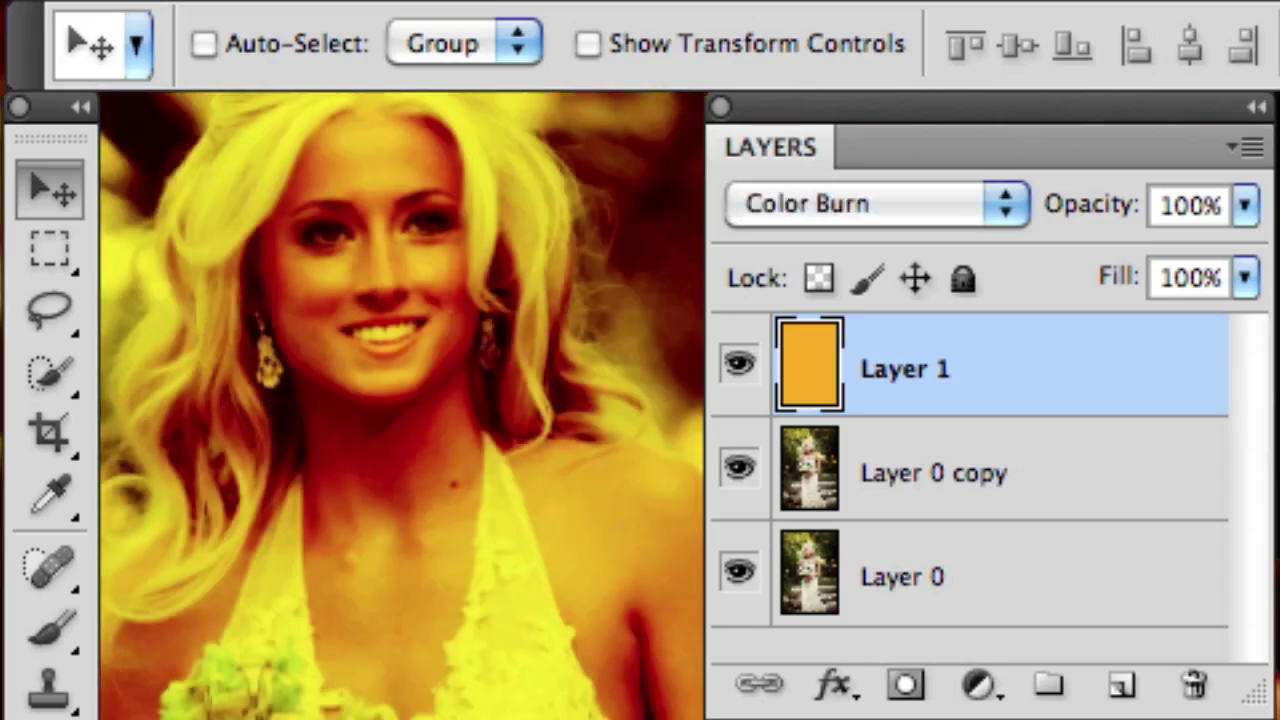
pyautogui.hotkey('alt', 'shift', 'n')
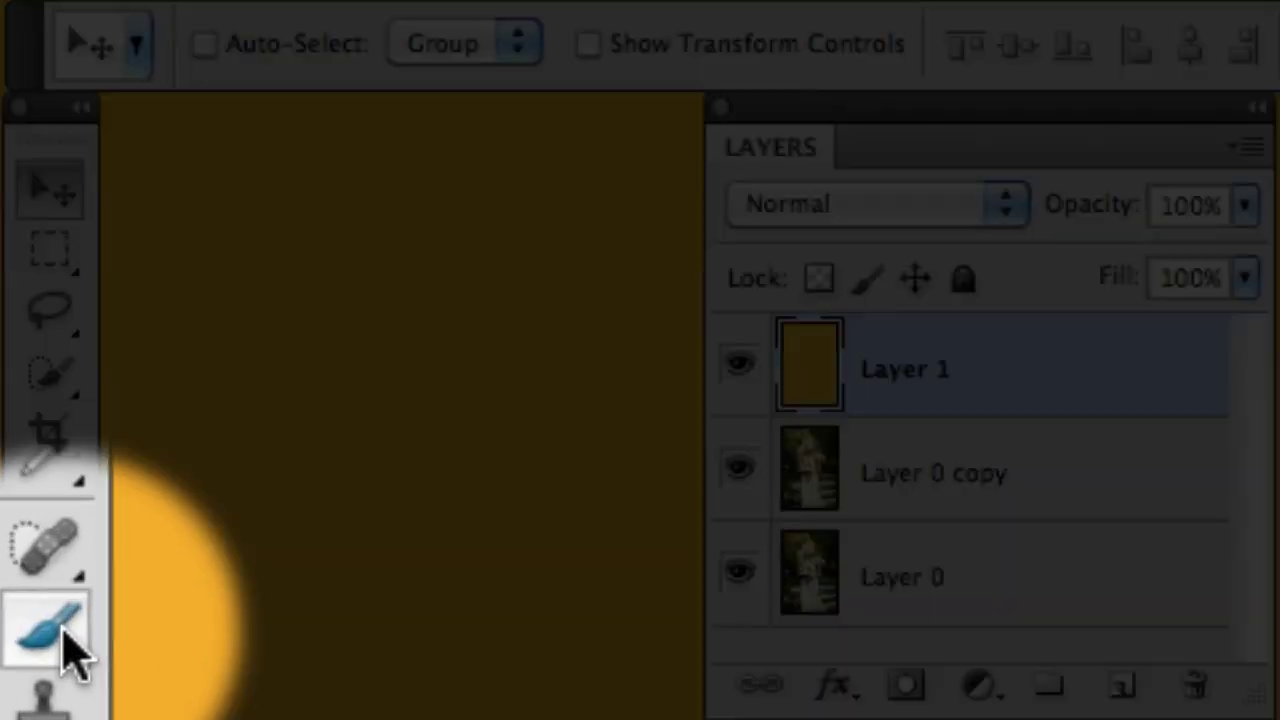
# Select the Brush tool and test opacities 10% and 45%, returning to 100%
pyautogui.click(66, 632)
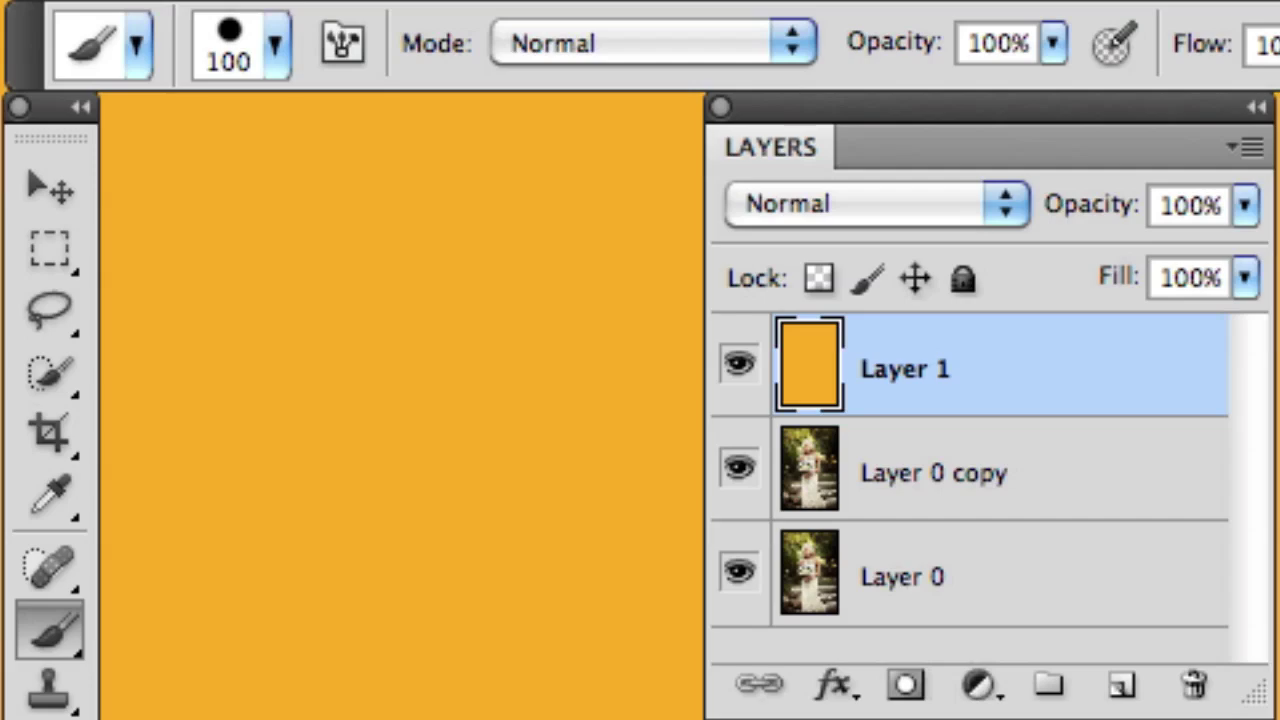
pyautogui.press('1')
pyautogui.press('4')
pyautogui.press('5')
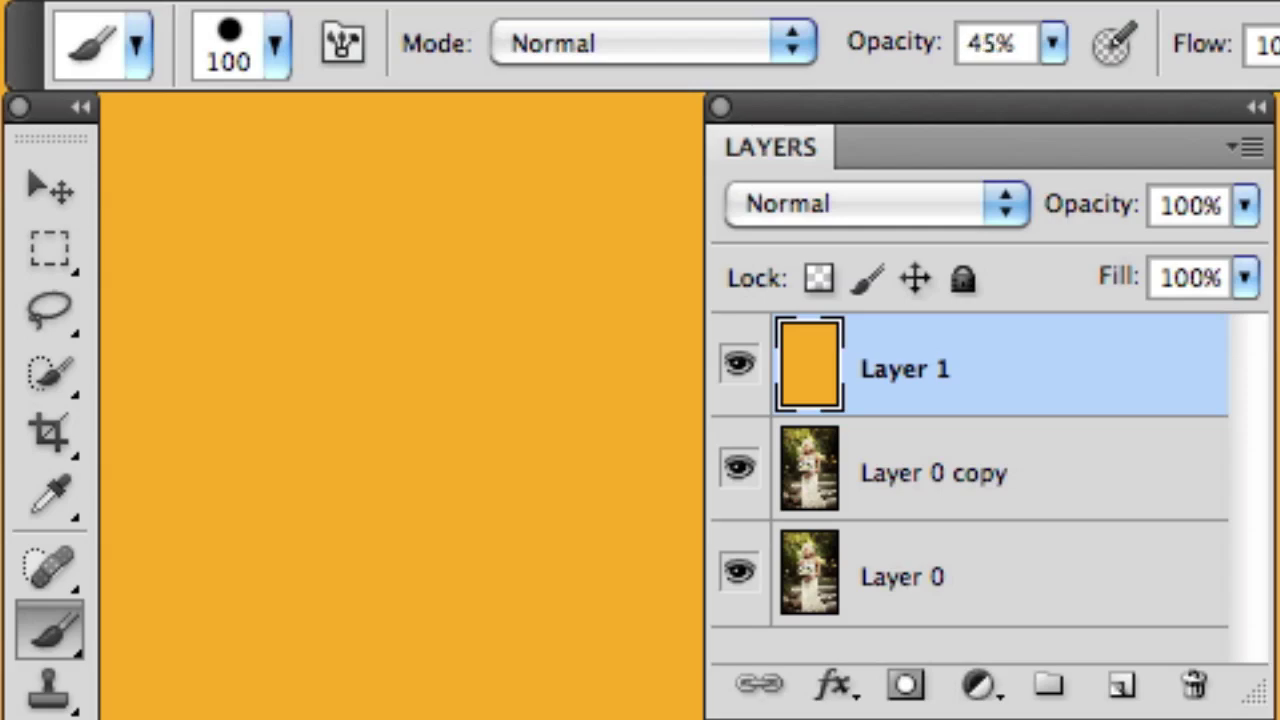
pyautogui.press('0')
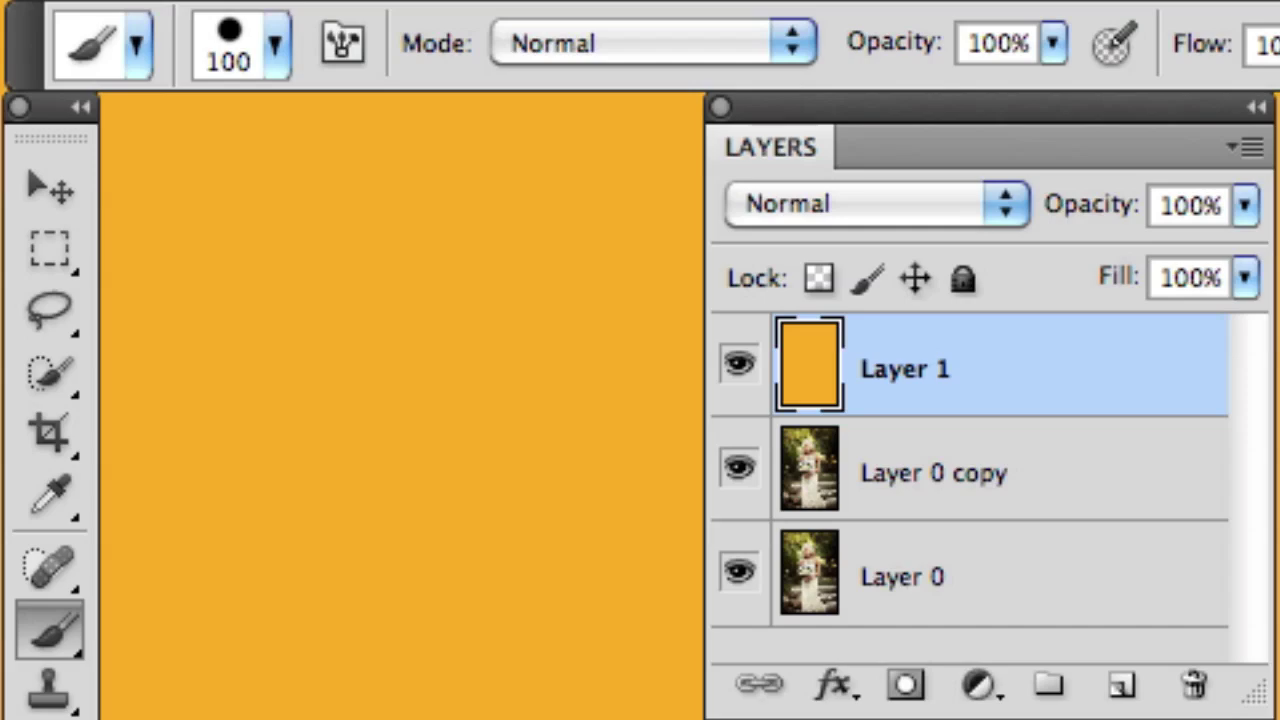
# Cycle the brush blend mode through Dissolve and back to Normal
pyautogui.hotkey('shift', '+')
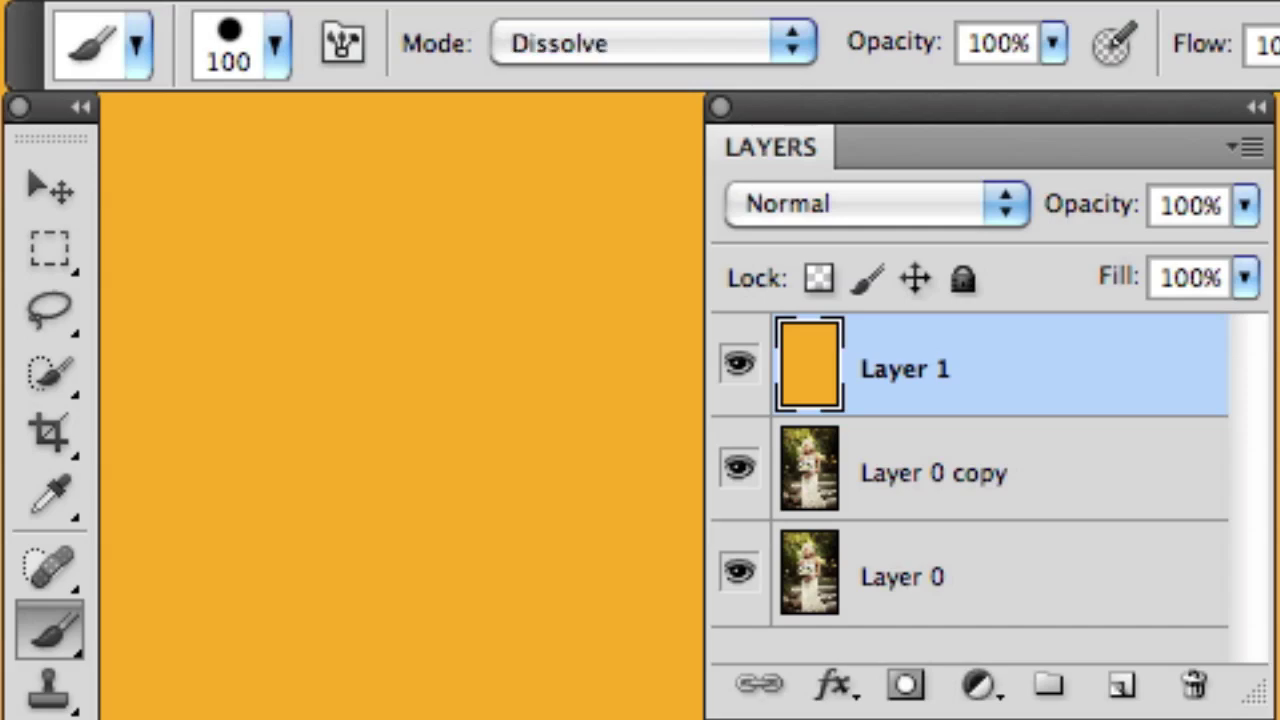
pyautogui.hotkey('shift', '+')
pyautogui.hotkey('shift', '+')
pyautogui.hotkey('shift', '+')
pyautogui.hotkey('shift', '+')
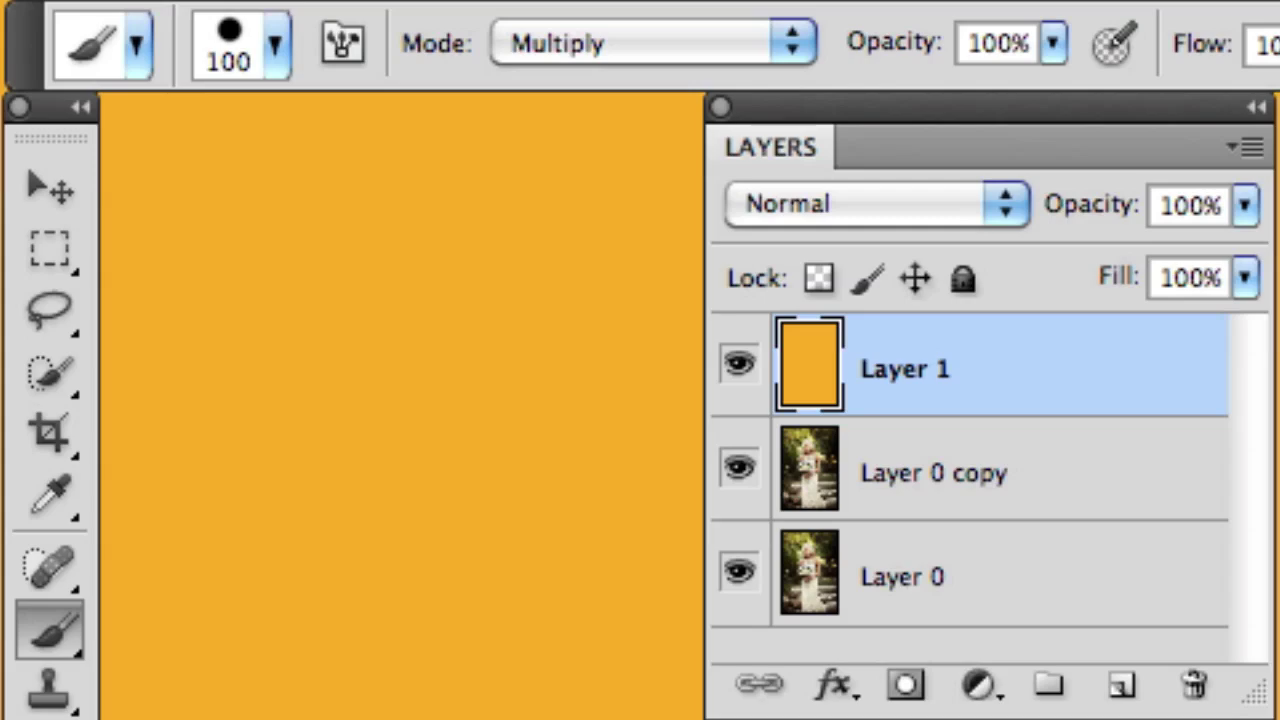
pyautogui.hotkey('shift', '+')
pyautogui.hotkey('shift', '+')
pyautogui.hotkey('shift', '+')
pyautogui.hotkey('shift', '-')
pyautogui.hotkey('shift', '-')
pyautogui.hotkey('shift', 'alt', 'n')
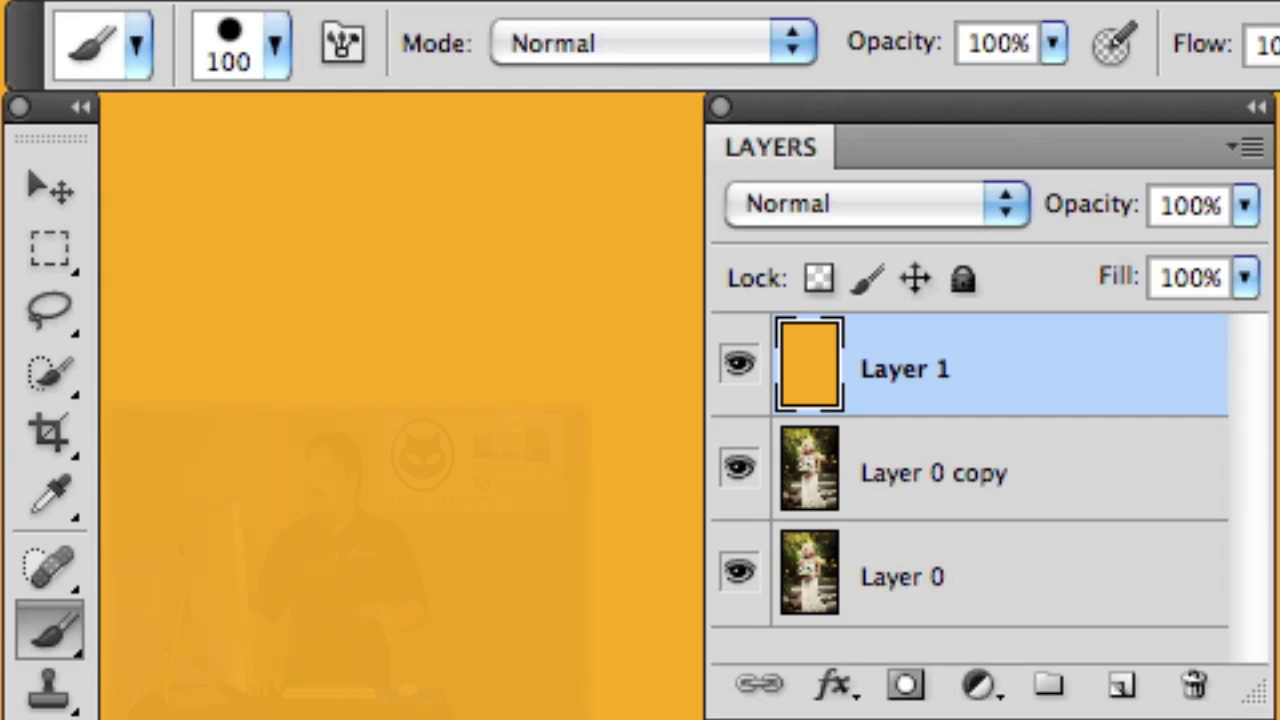
# Switch to the Move tool and step Layer 1's blend mode back to Normal
pyautogui.press('v')
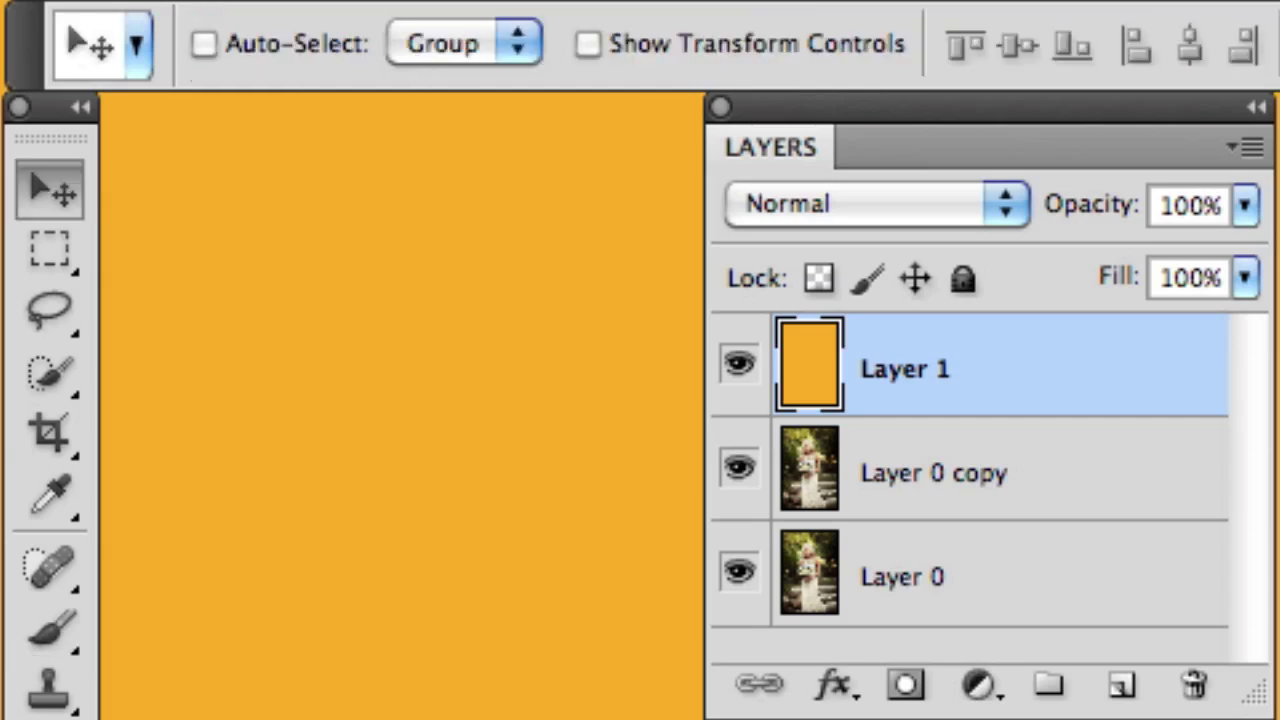
pyautogui.hotkey('shift', '+')
pyautogui.hotkey('shift', '+')
pyautogui.hotkey('shift', '+')
pyautogui.hotkey('shift', '+')
pyautogui.hotkey('shift', '+')
pyautogui.hotkey('shift', '+')
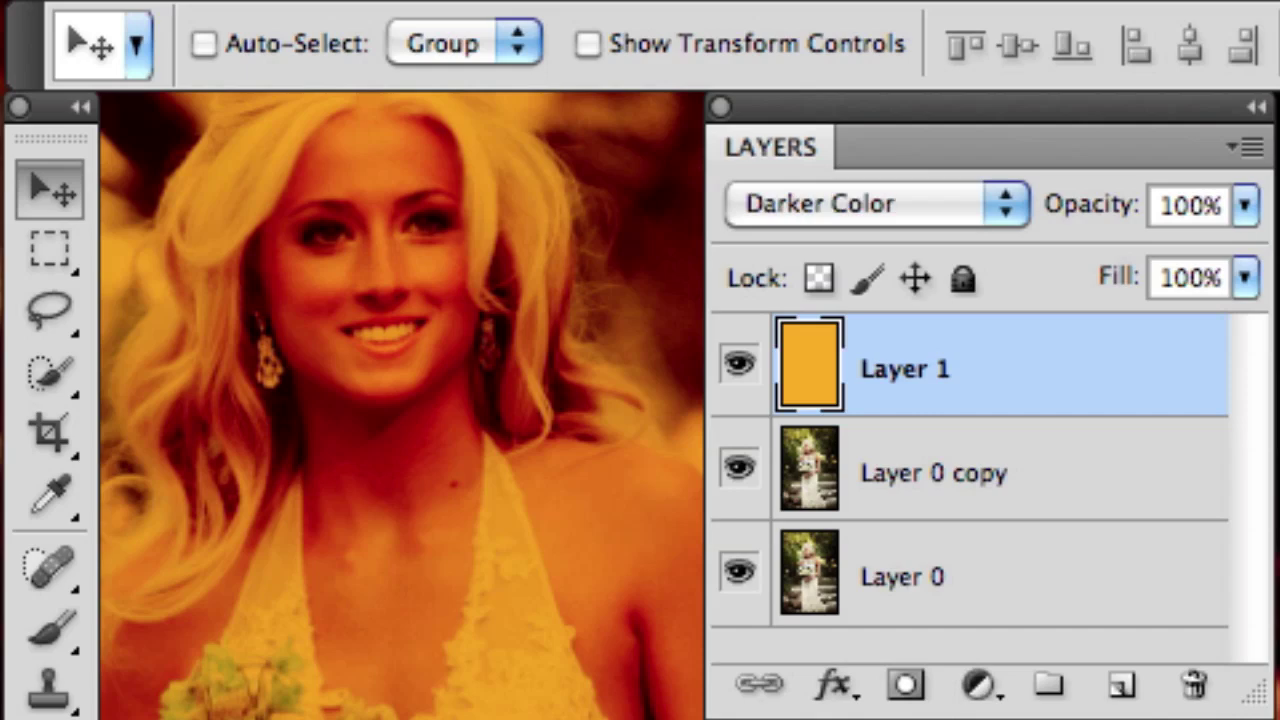
pyautogui.hotkey('shift', '+')
pyautogui.hotkey('shift', 'alt', 'n')
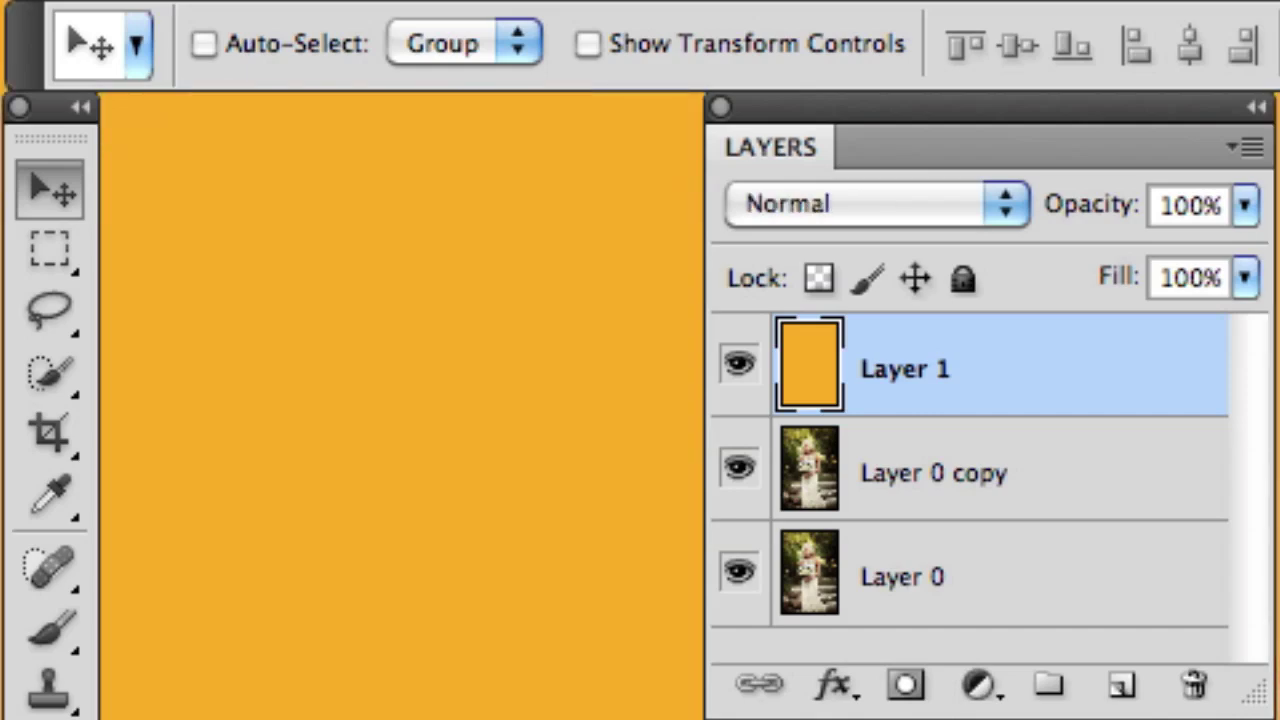
# Try Layer 1 at 34% opacity, restore 100%, and hide the tool panels
pyautogui.press('3')
pyautogui.press('4')
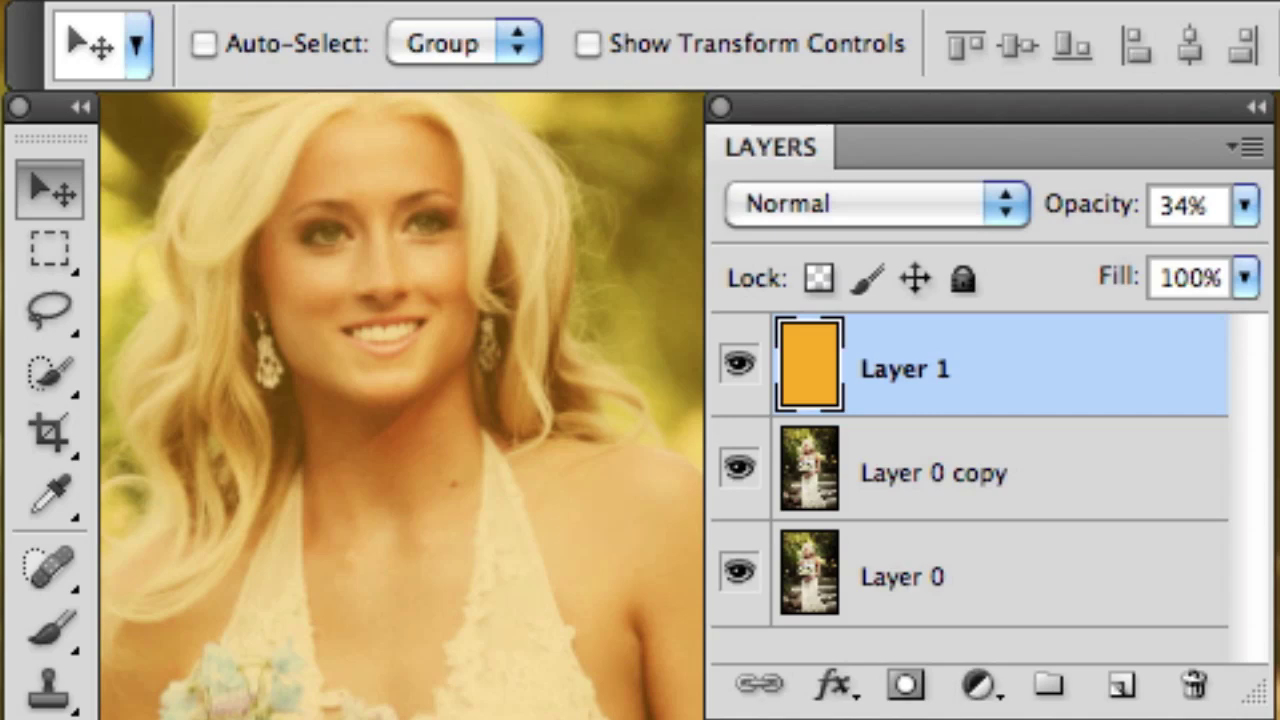
pyautogui.press('0')
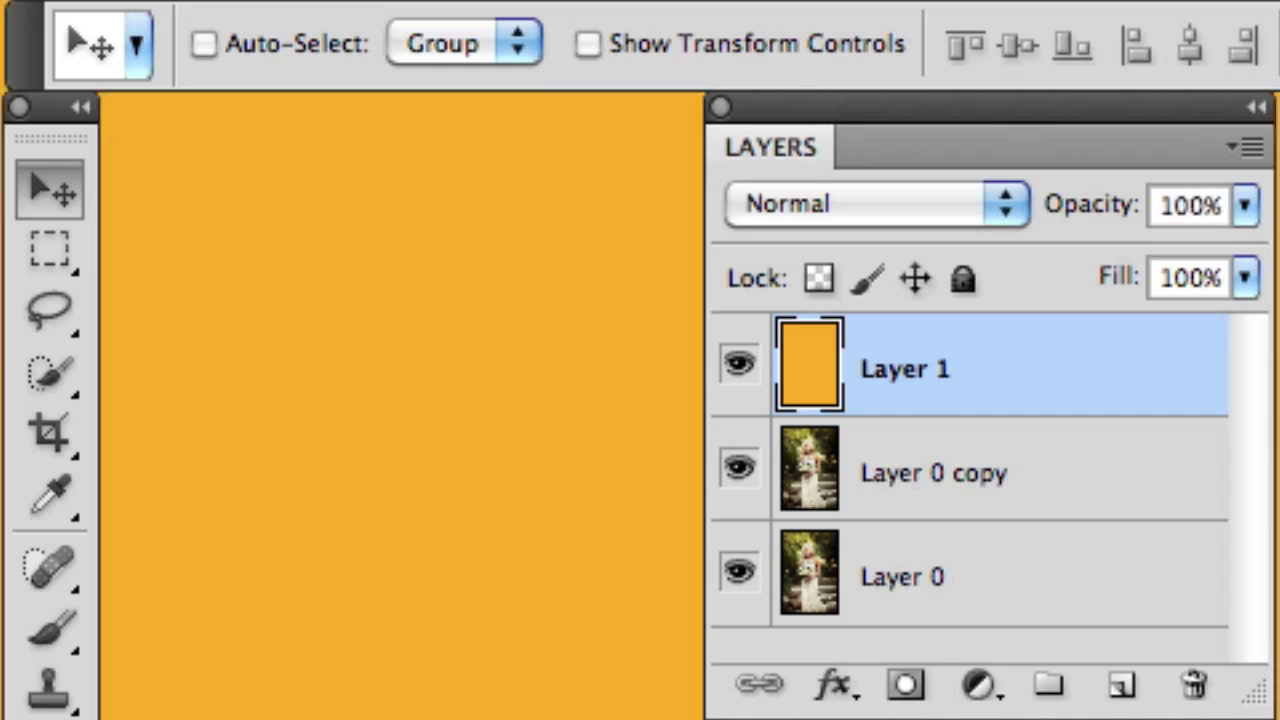
pyautogui.press('Tab')
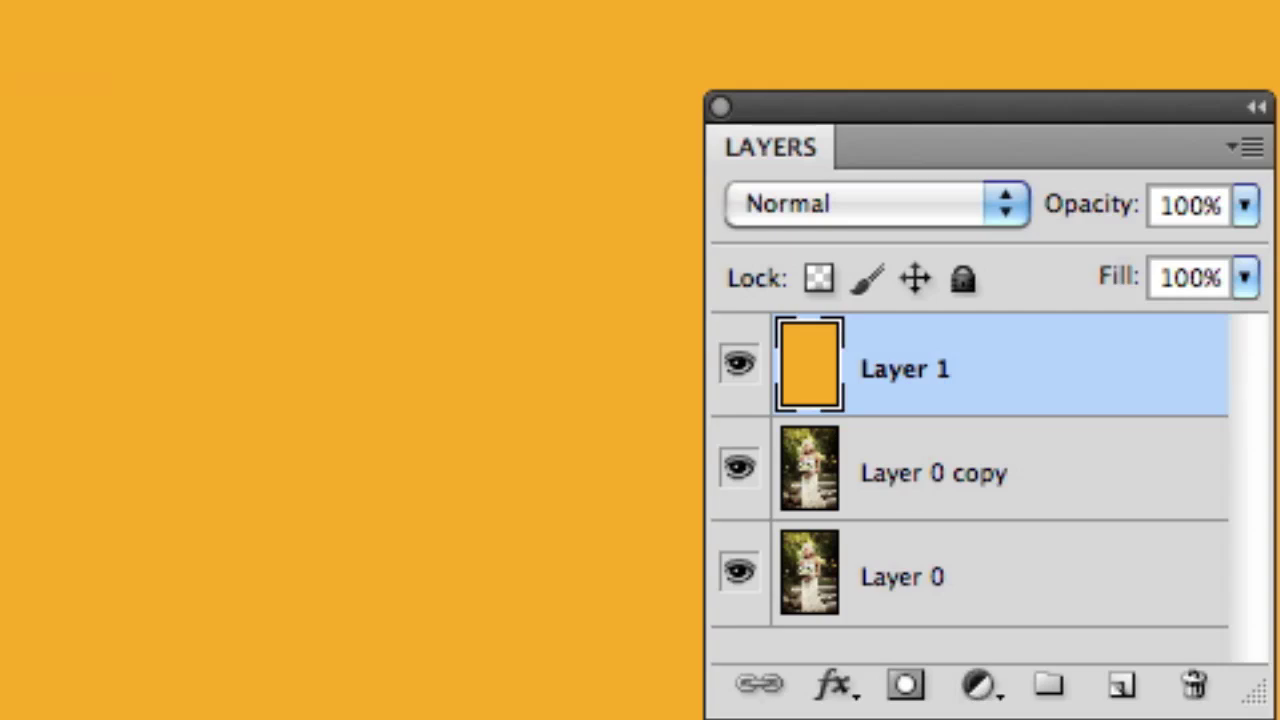
pyautogui.hotkey('alt', '[')
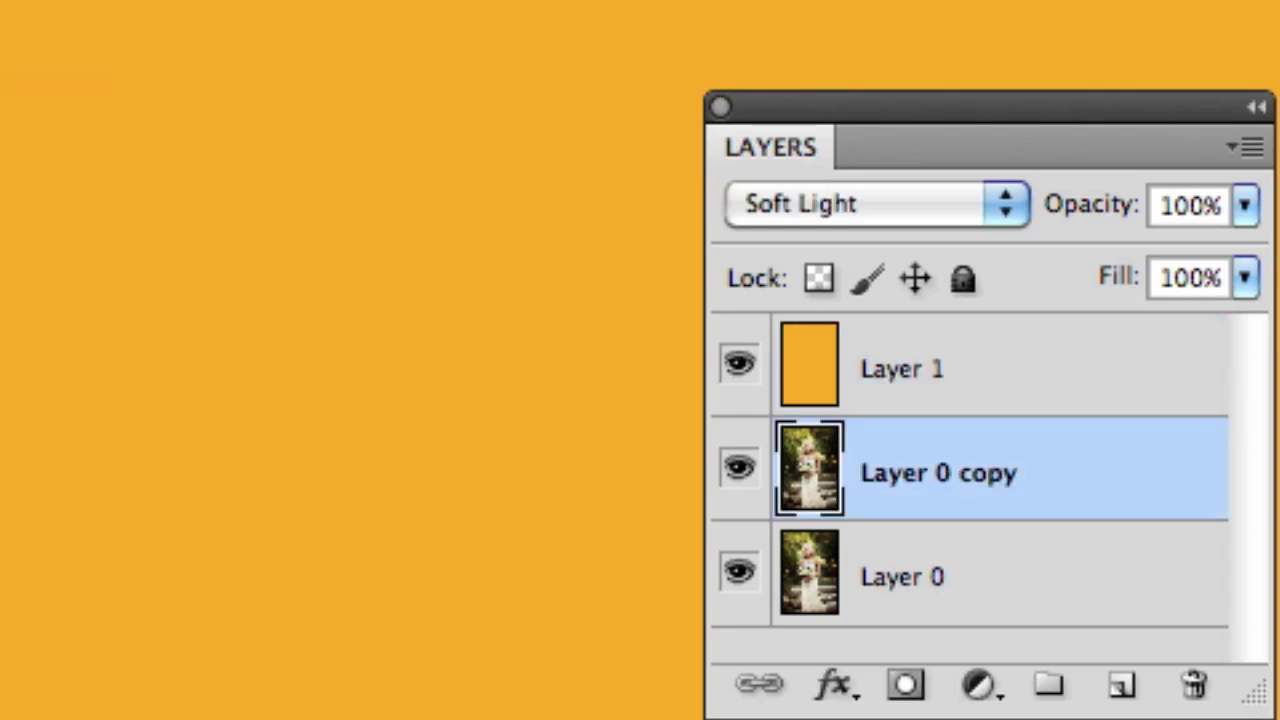
pyautogui.hotkey('alt', '[')
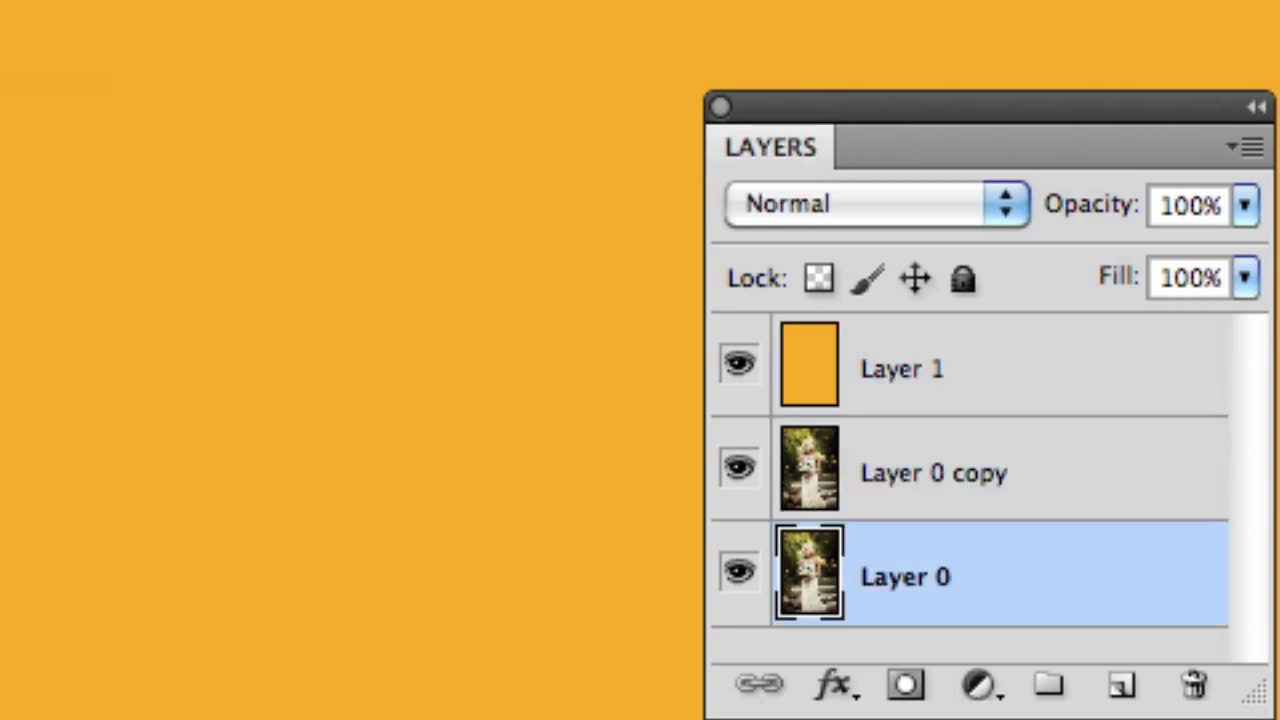
pyautogui.hotkey('alt', ']')
pyautogui.hotkey('alt', ']')
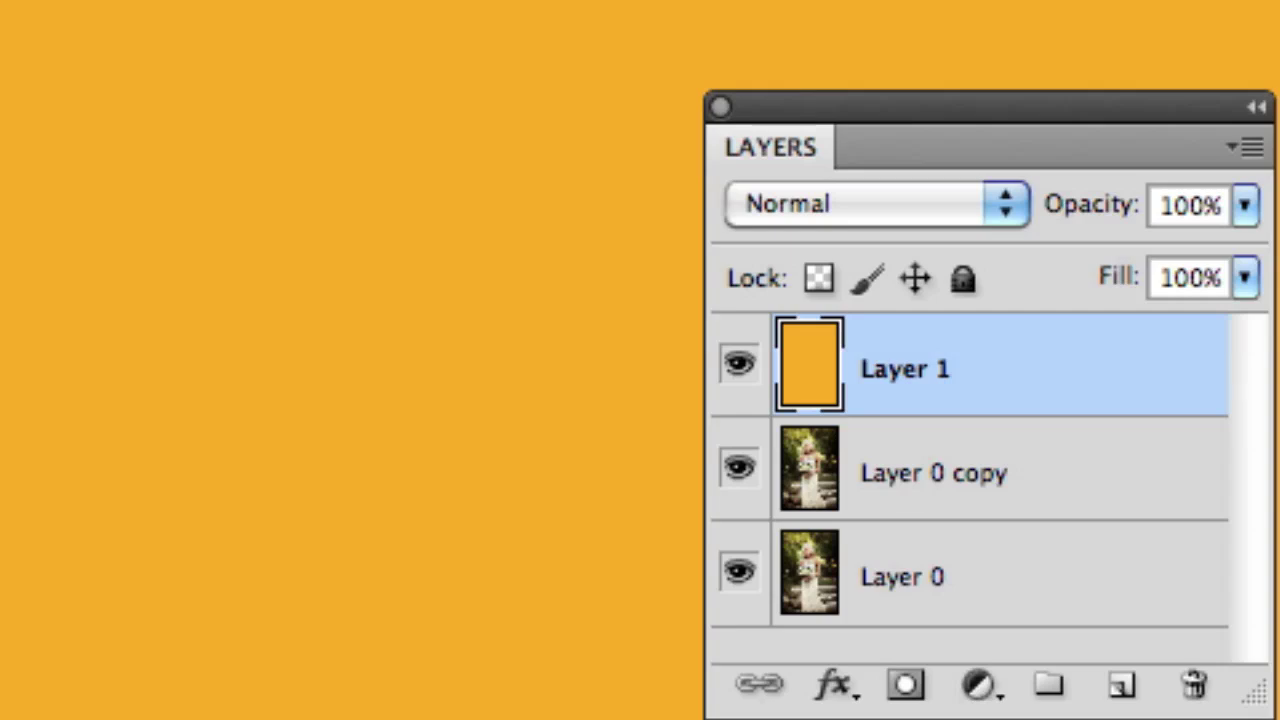
pyautogui.hotkey('ctrl', '[')
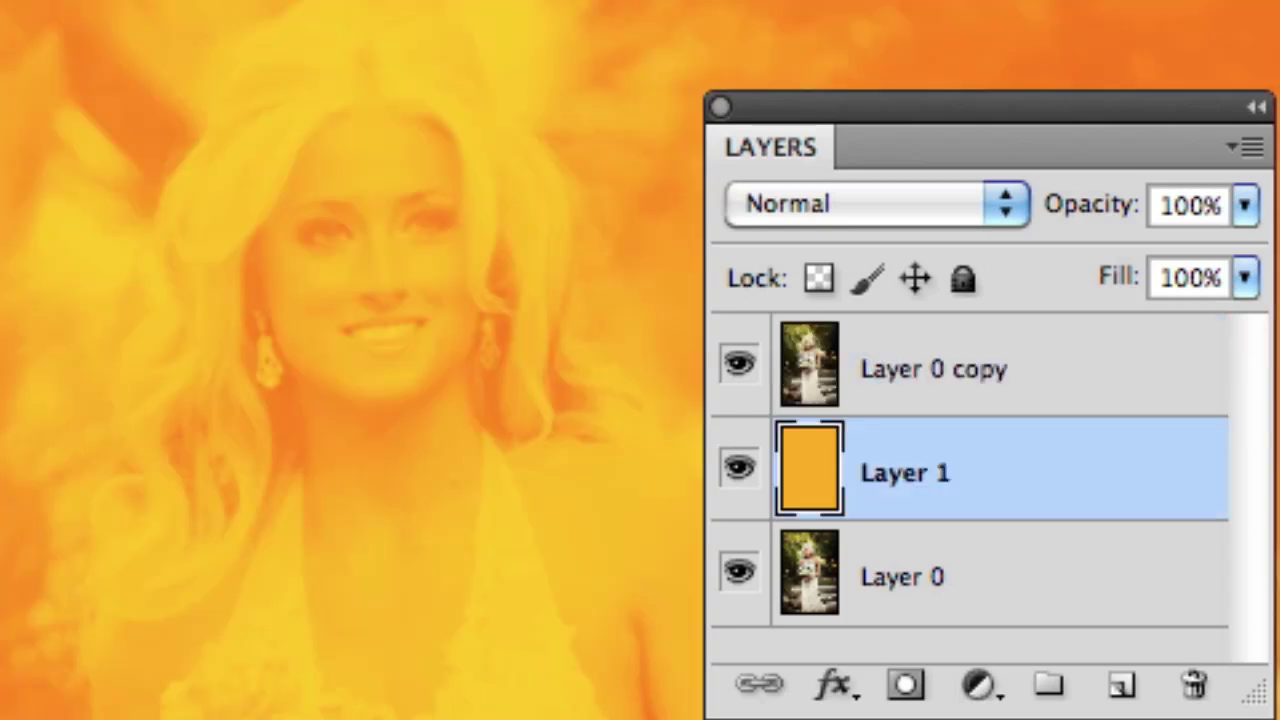
pyautogui.hotkey('ctrl', '[')
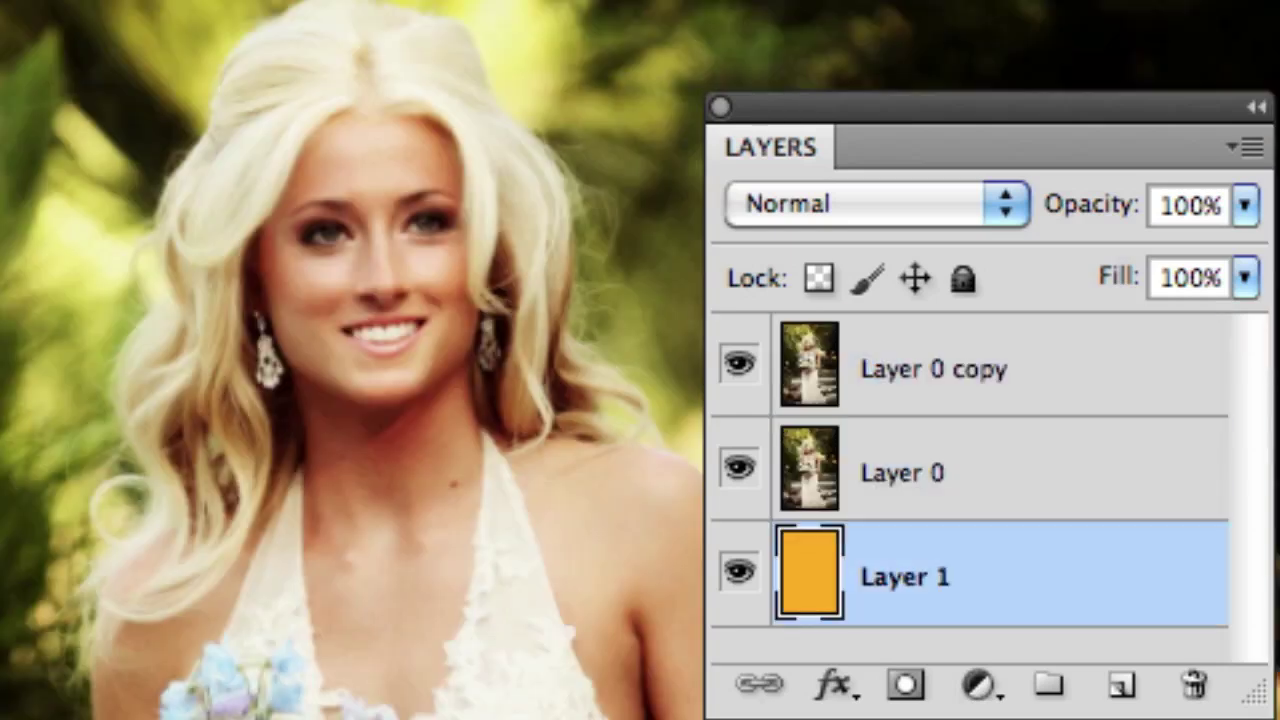
pyautogui.hotkey('ctrl', ']')
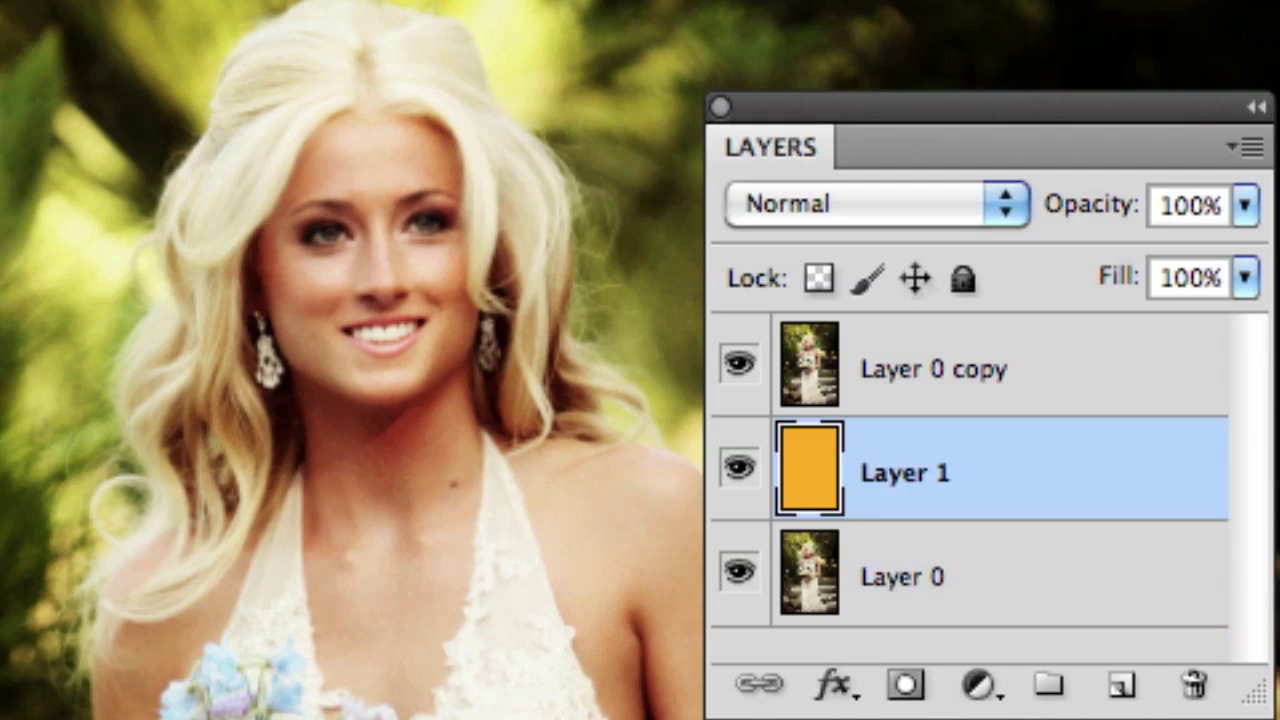
pyautogui.hotkey('ctrl', ']')
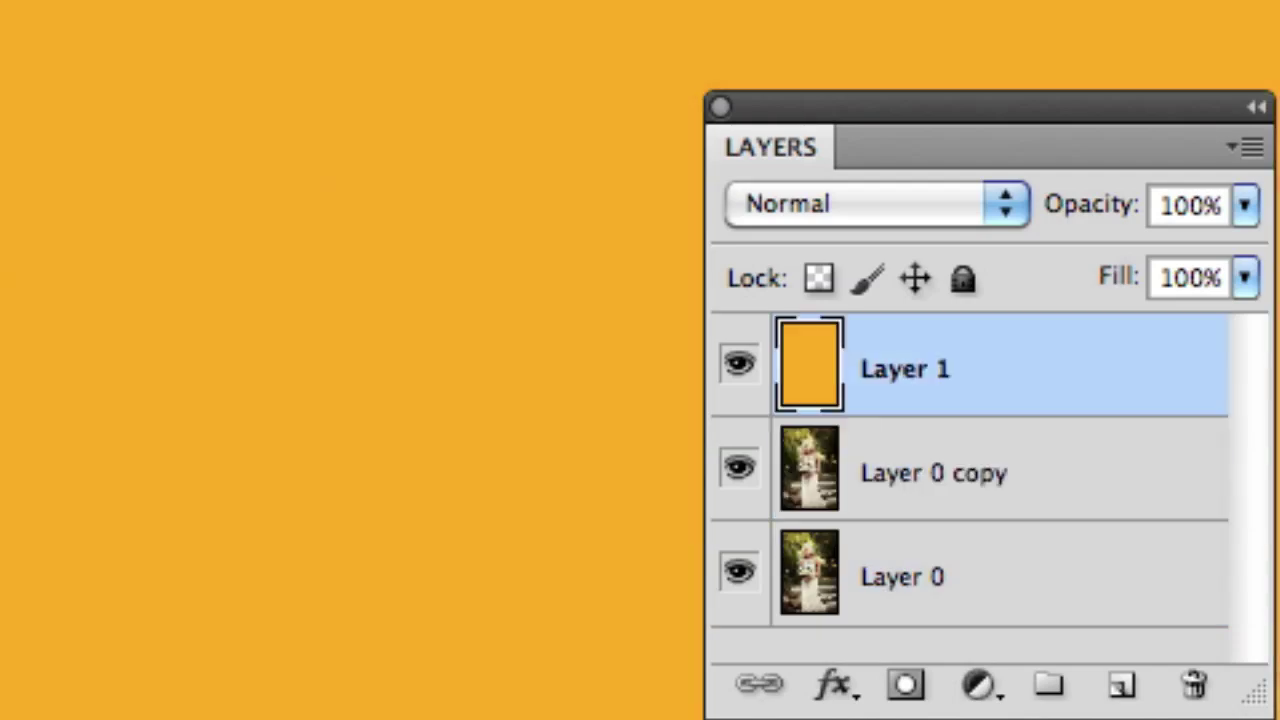
# Switch orange Layer 1 to Overlay and lower its opacity to 34%
pyautogui.hotkey('alt', 'shift', 'o')
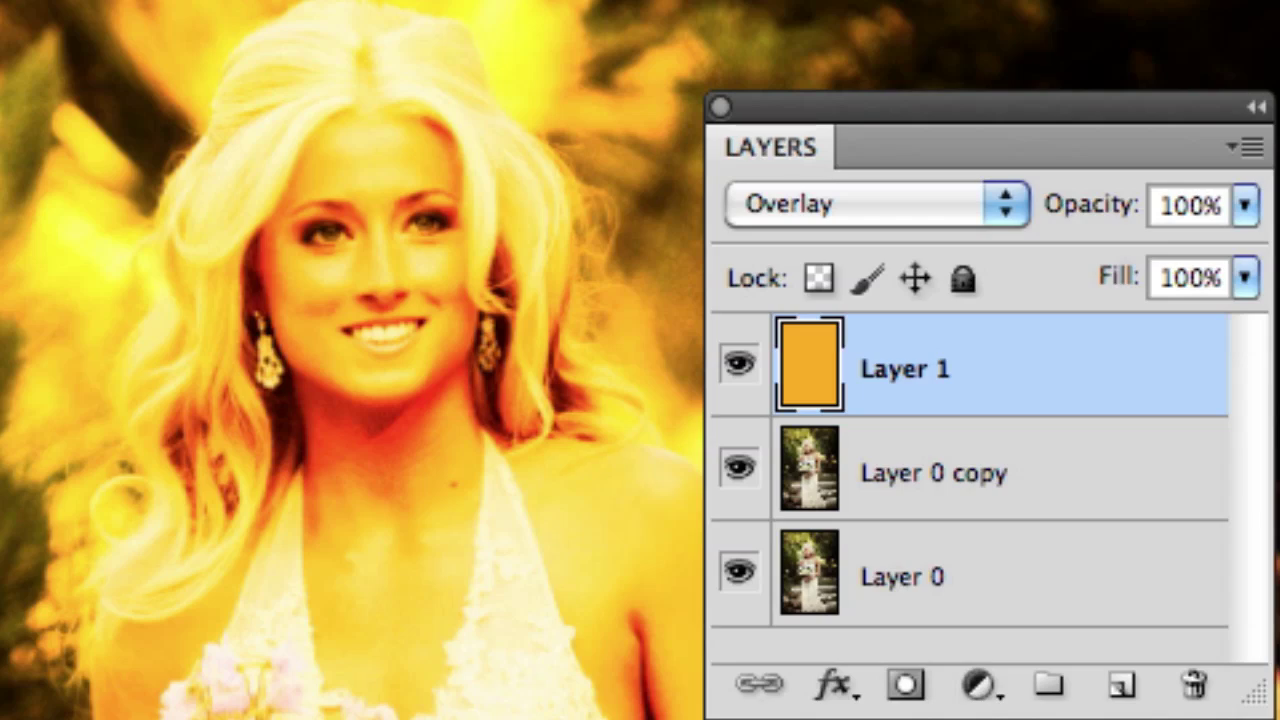
pyautogui.press('3')
pyautogui.press('4')
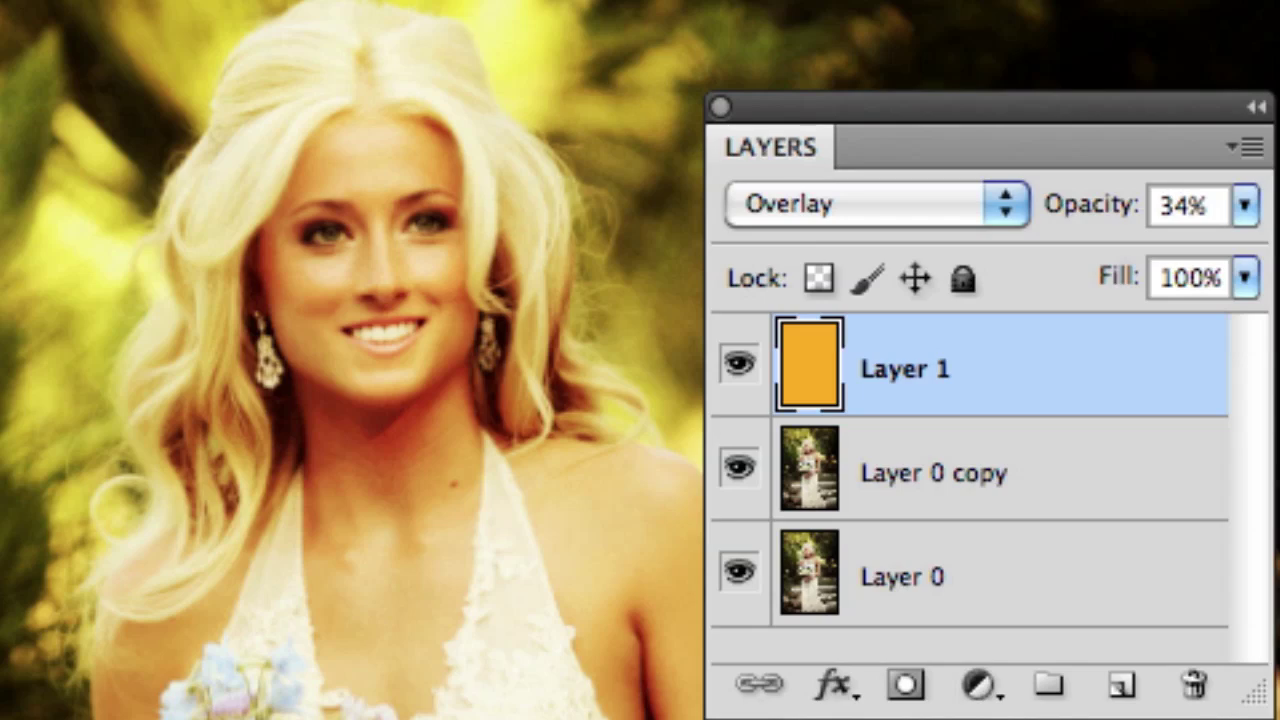
pyautogui.press('Delete')
# Stamp all visible layers into a new top Layer 2 with Cmd+Option+Shift+E
pyautogui.hotkey('ctrl', 'alt', 'shift', 'e')
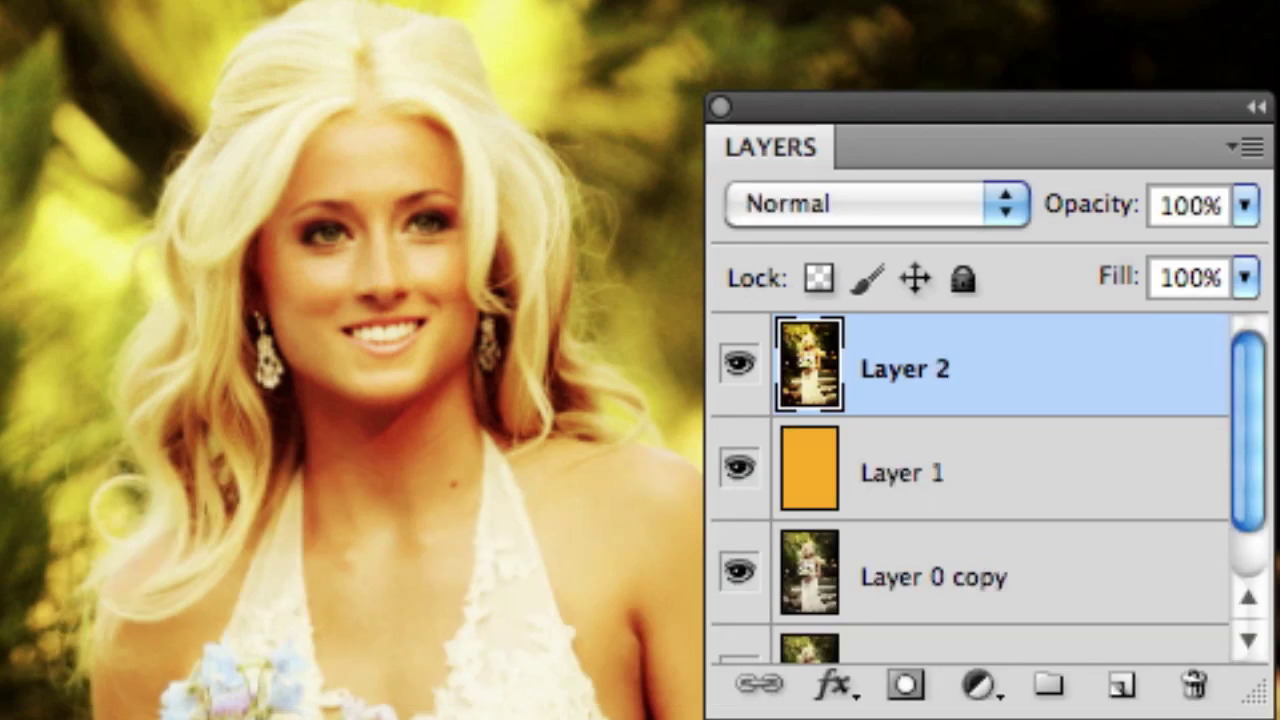